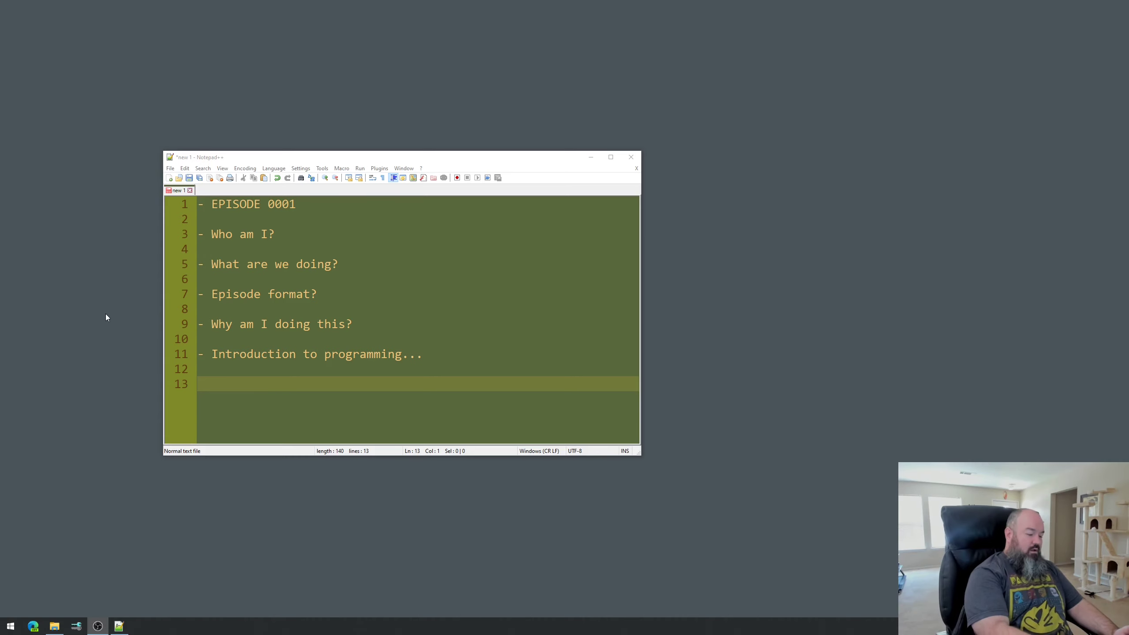
Launch Visual Studio 2019.
key("super")
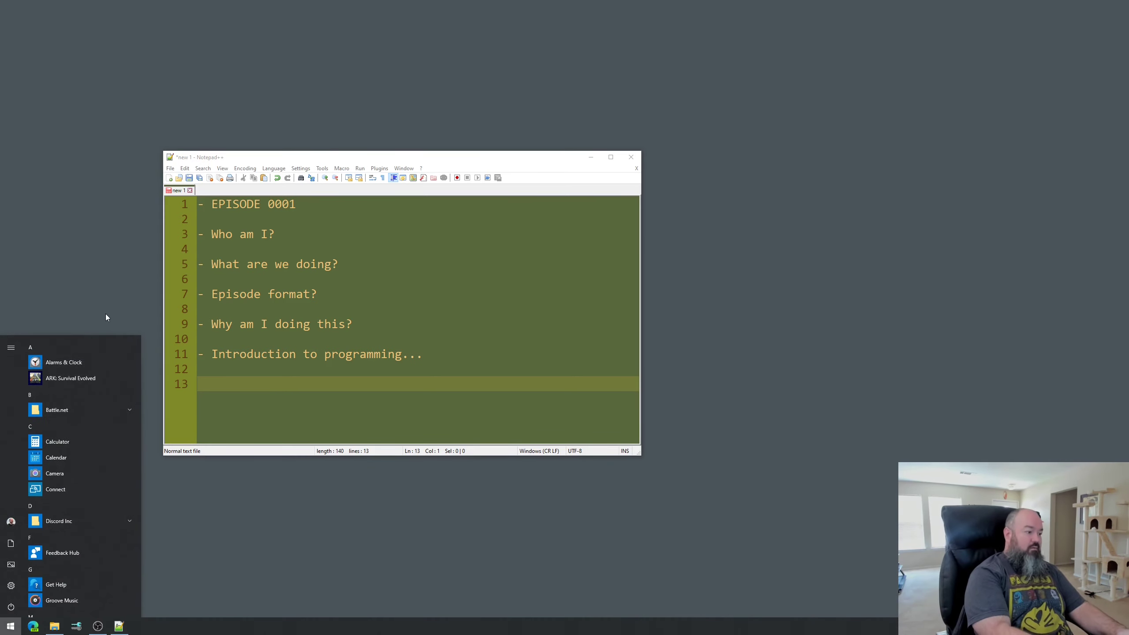
type("visual")
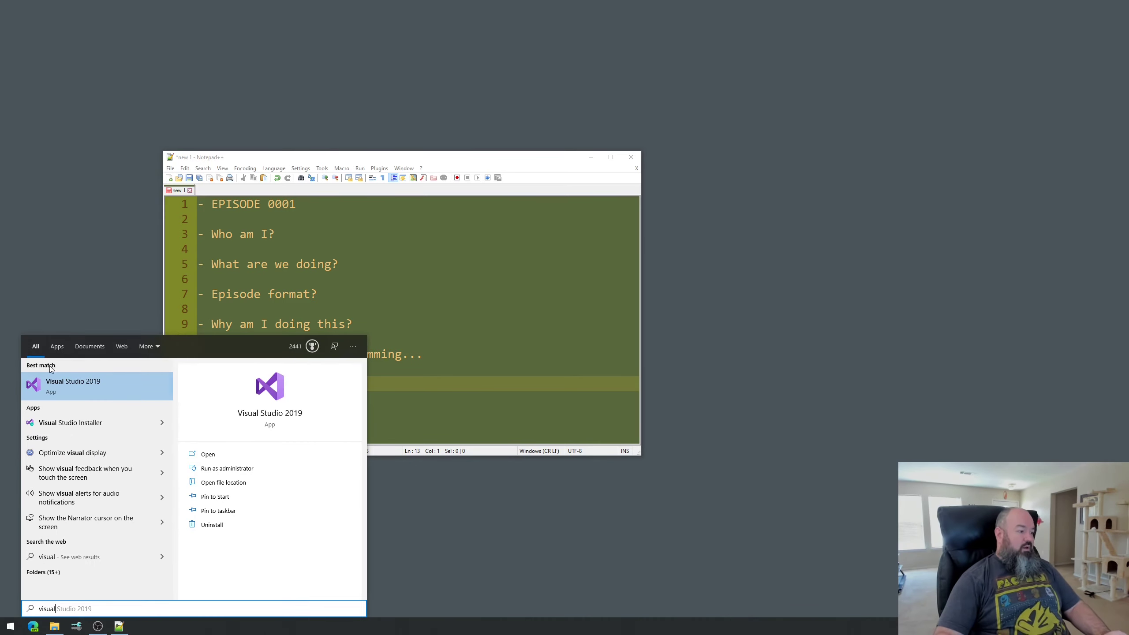
left_click(46, 388)
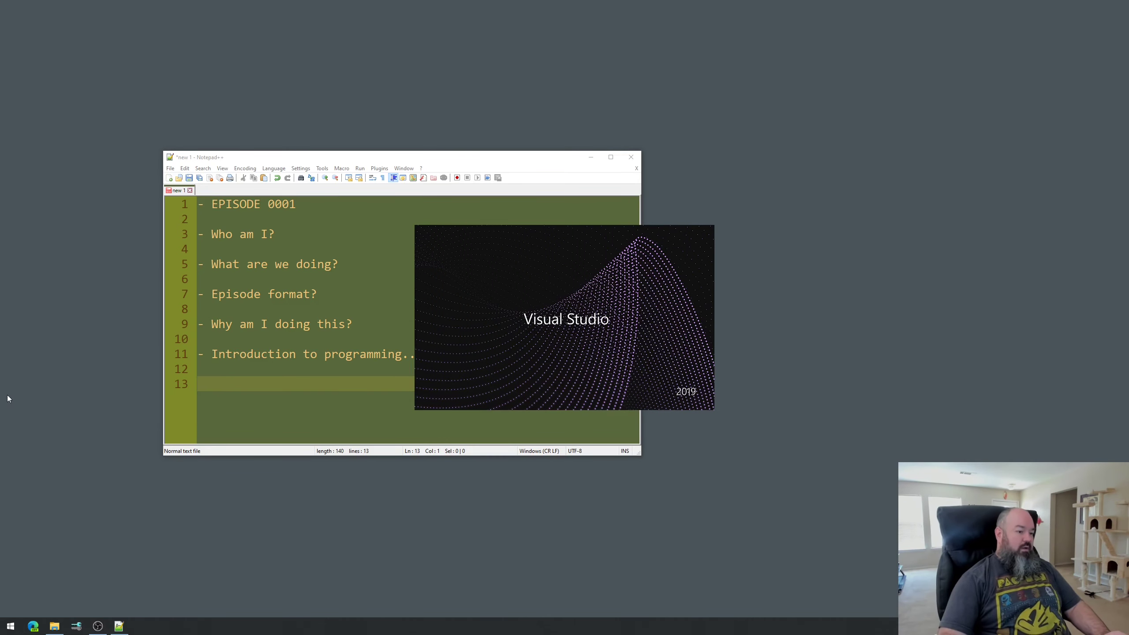
Run winver to check the installed Windows version, and close the version information.
right_click(11, 626)
left_click(30, 588)
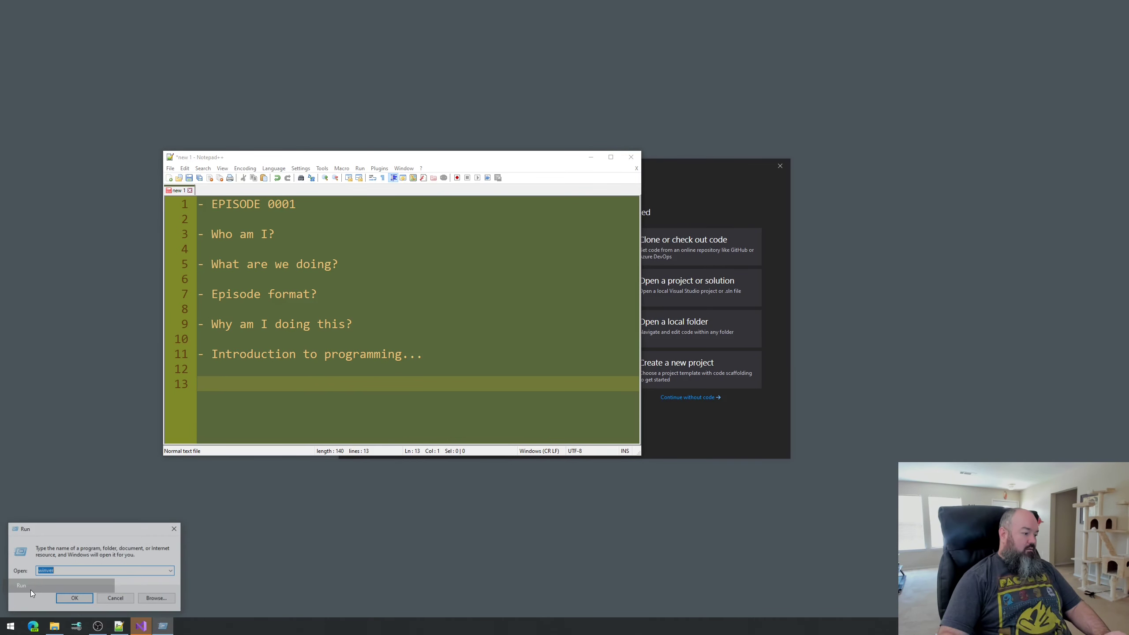
type("winver")
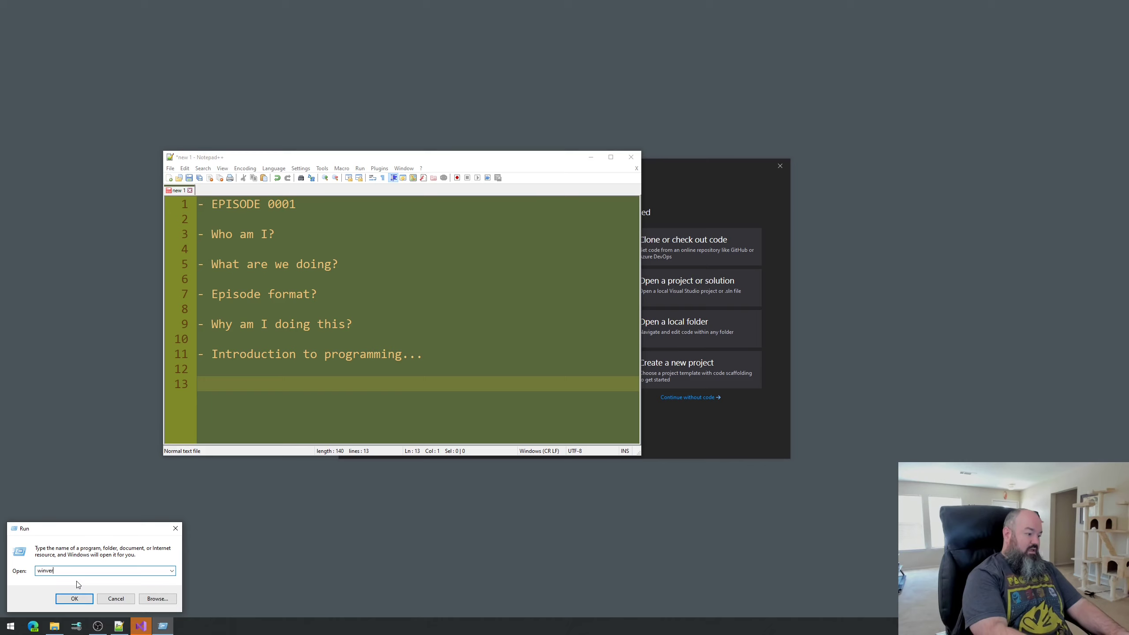
key("Return")
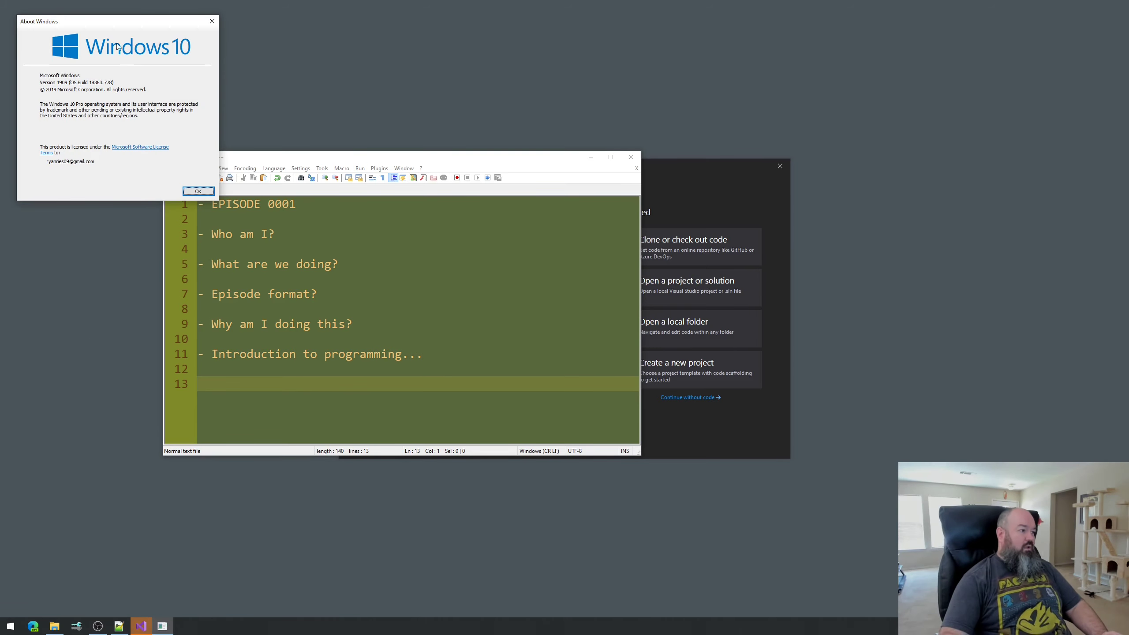
left_click_drag(98, 22, 137, 32)
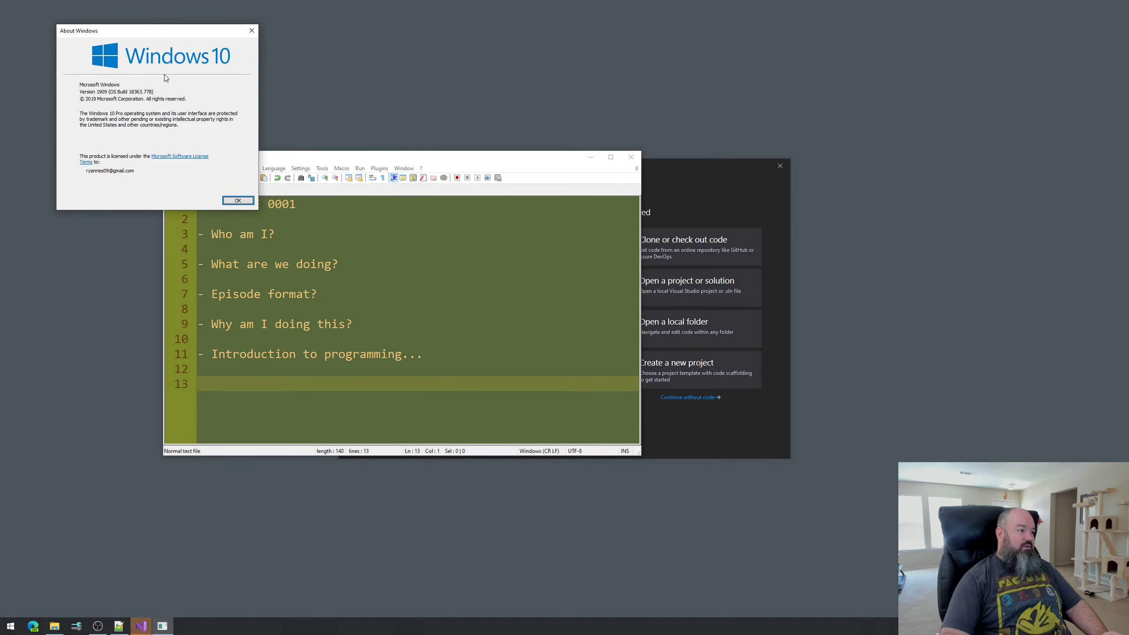
left_click(237, 201)
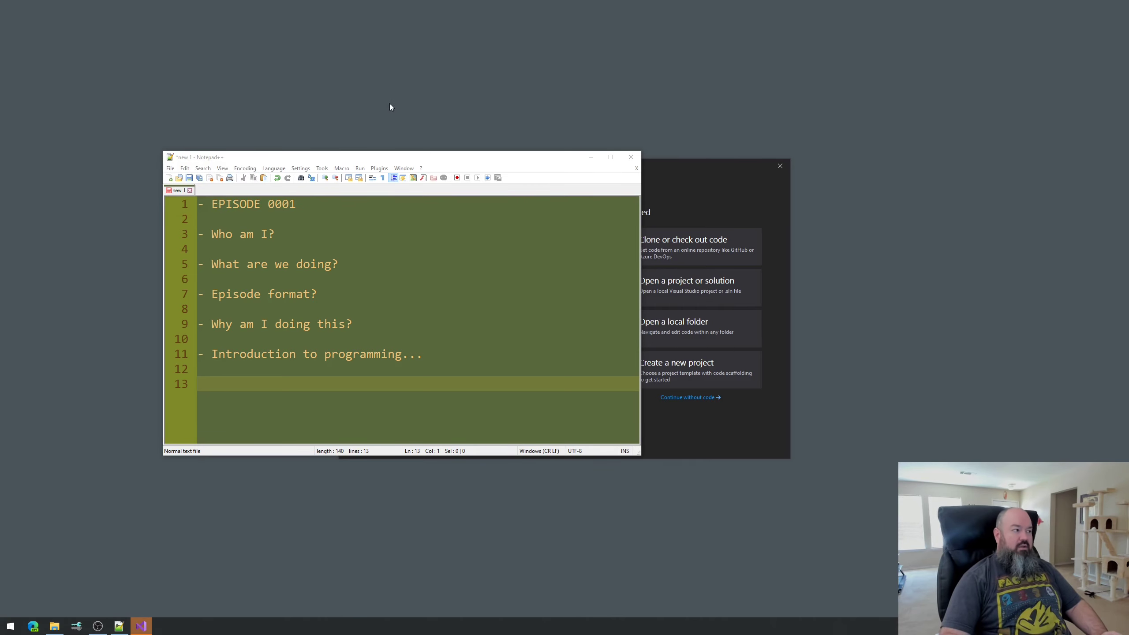
Minimize the Notepad++ window and reposition the Visual Studio start window near the middle of the desktop.
left_click(590, 157)
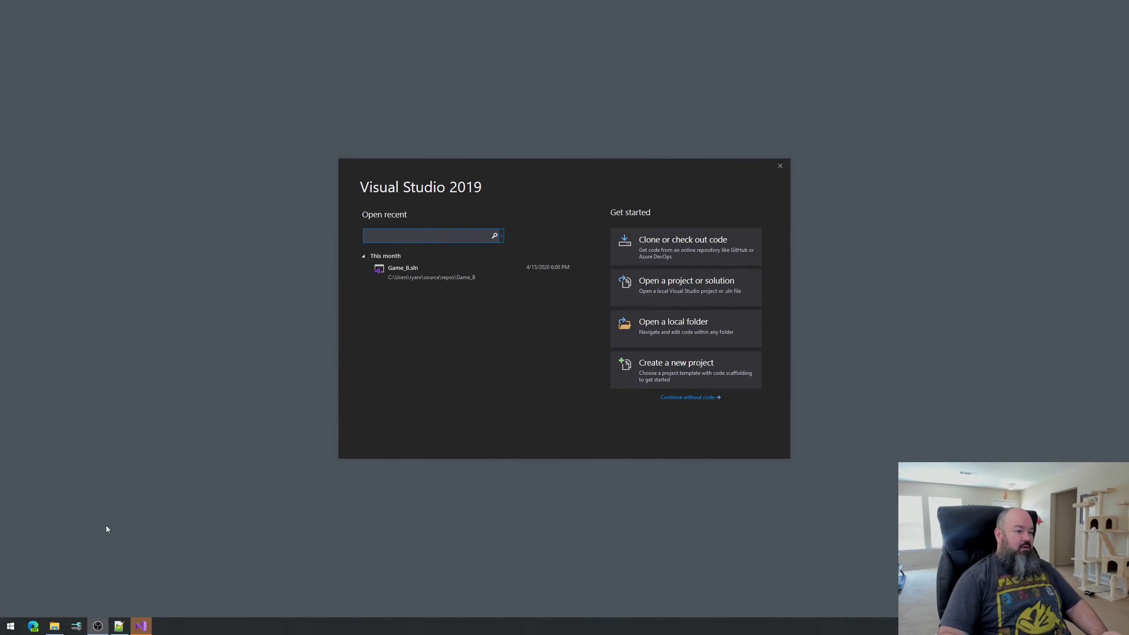
left_click_drag(514, 176, 438, 174)
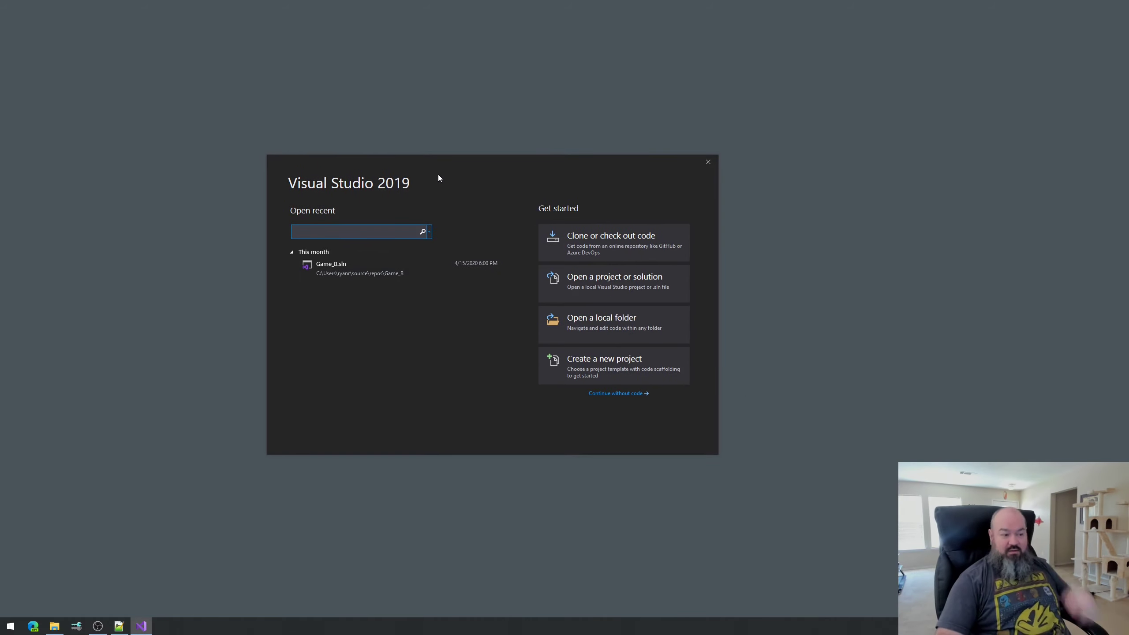
left_click_drag(465, 171, 527, 166)
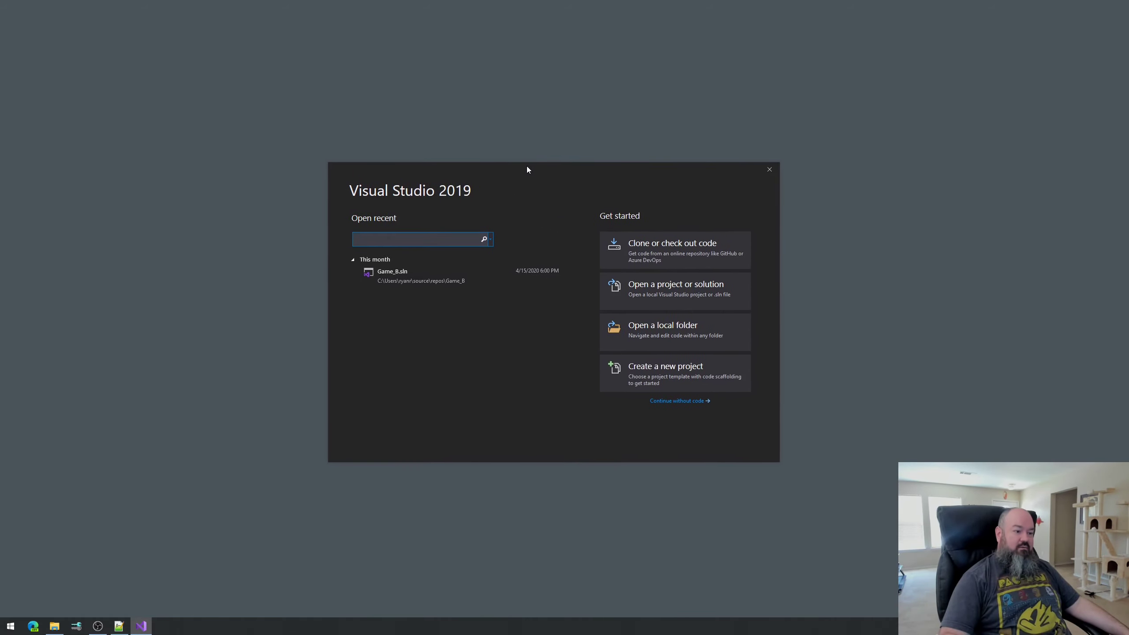
left_click(277, 110)
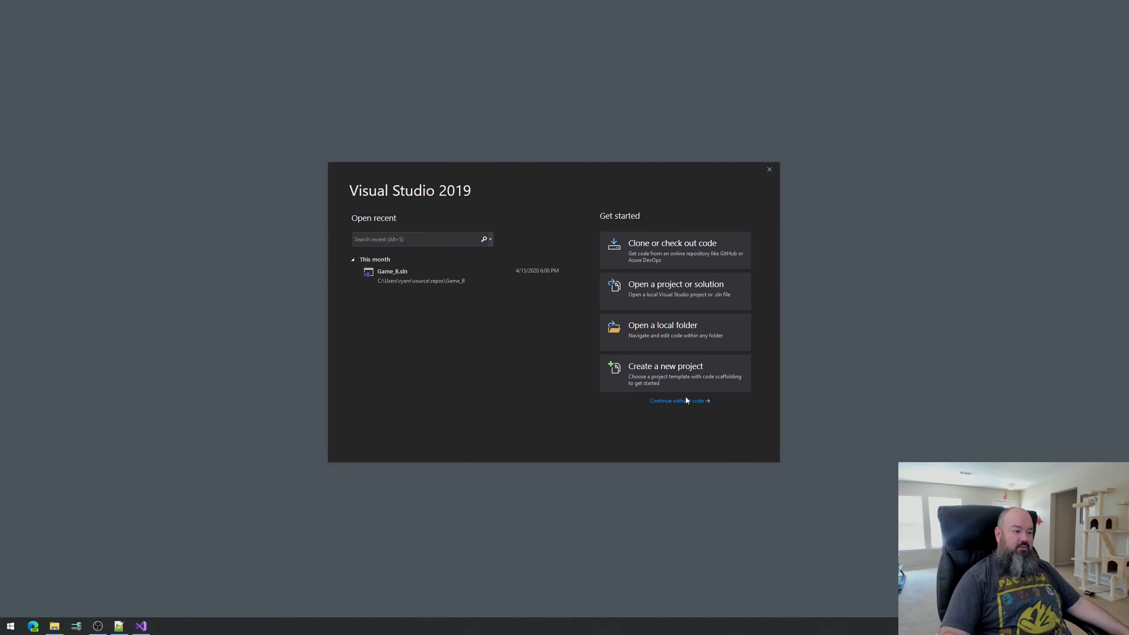
Open an InPrivate window in Microsoft Edge Dev and go to google.com.
right_click(34, 626)
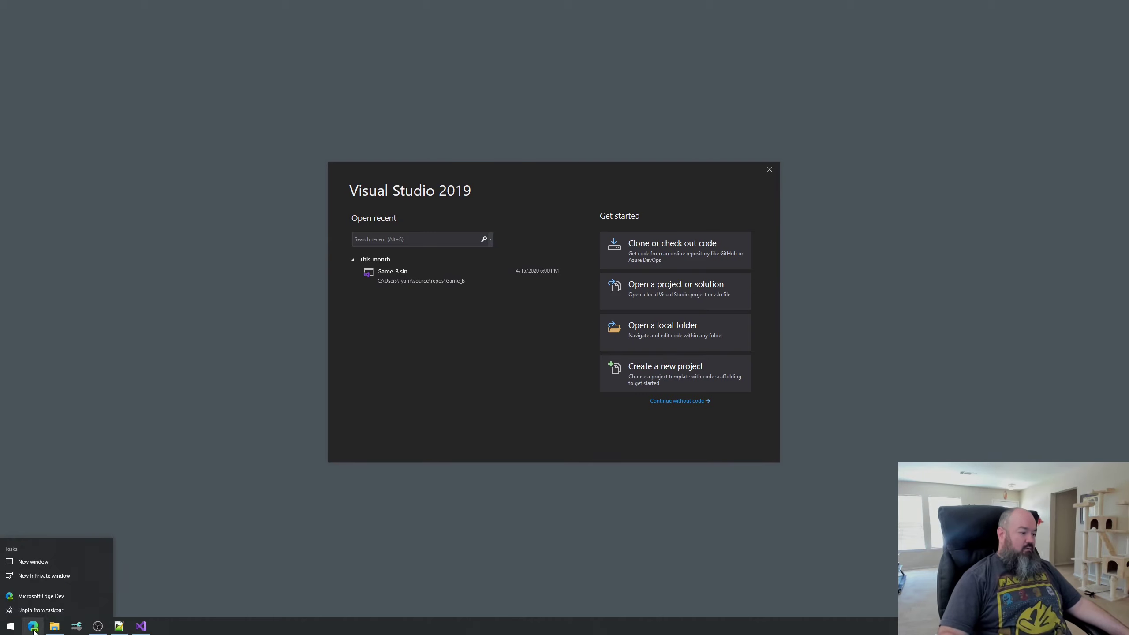
left_click(41, 574)
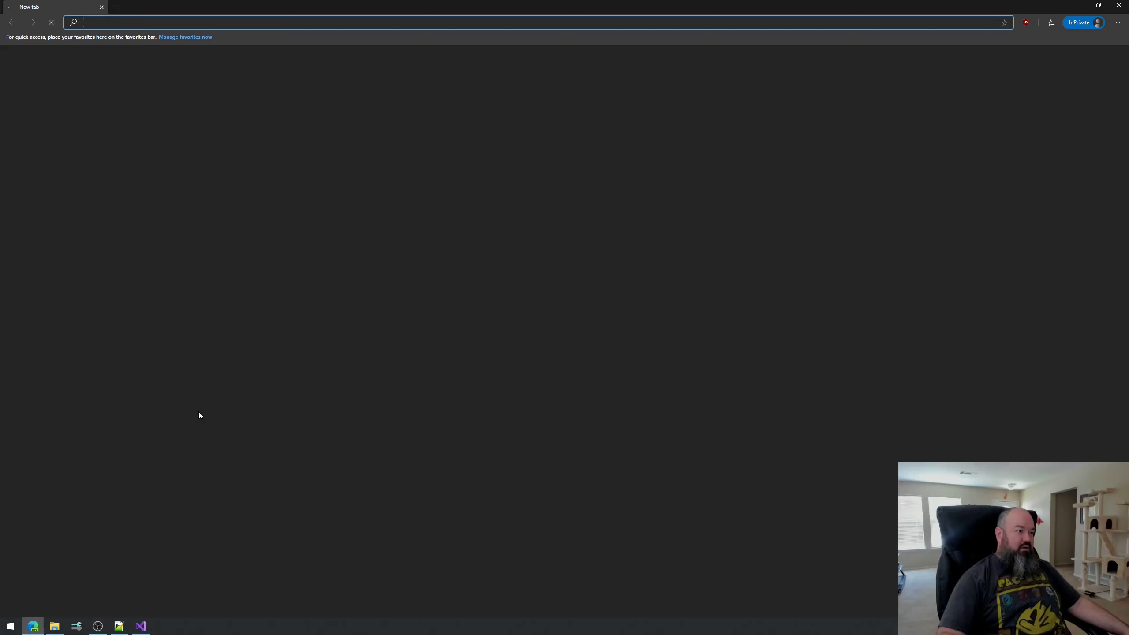
type("google.com")
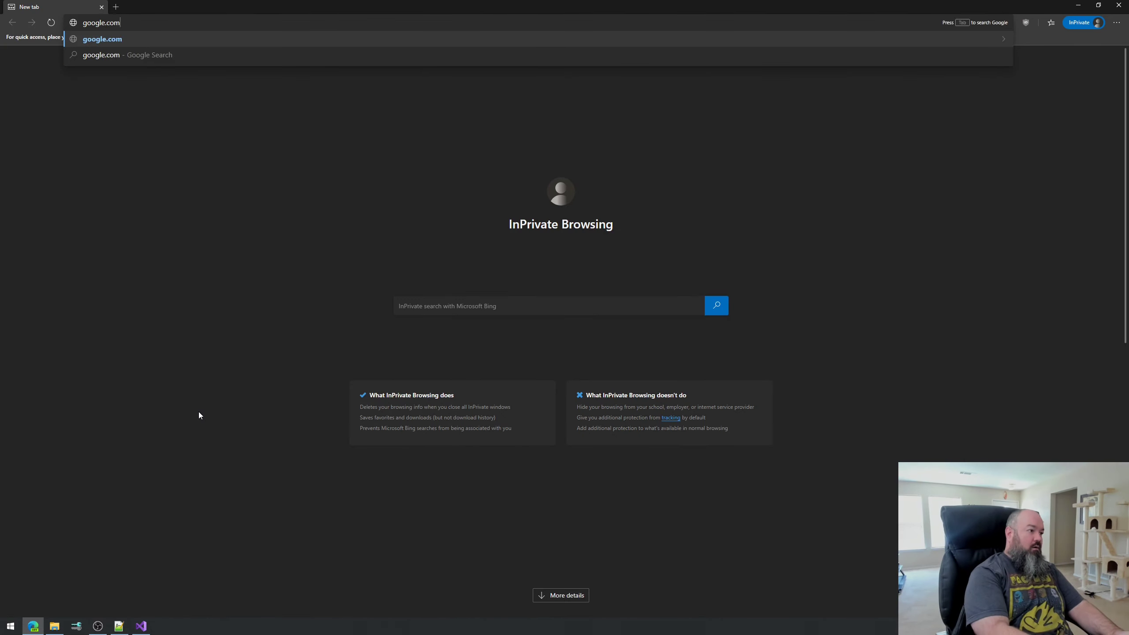
key("Return")
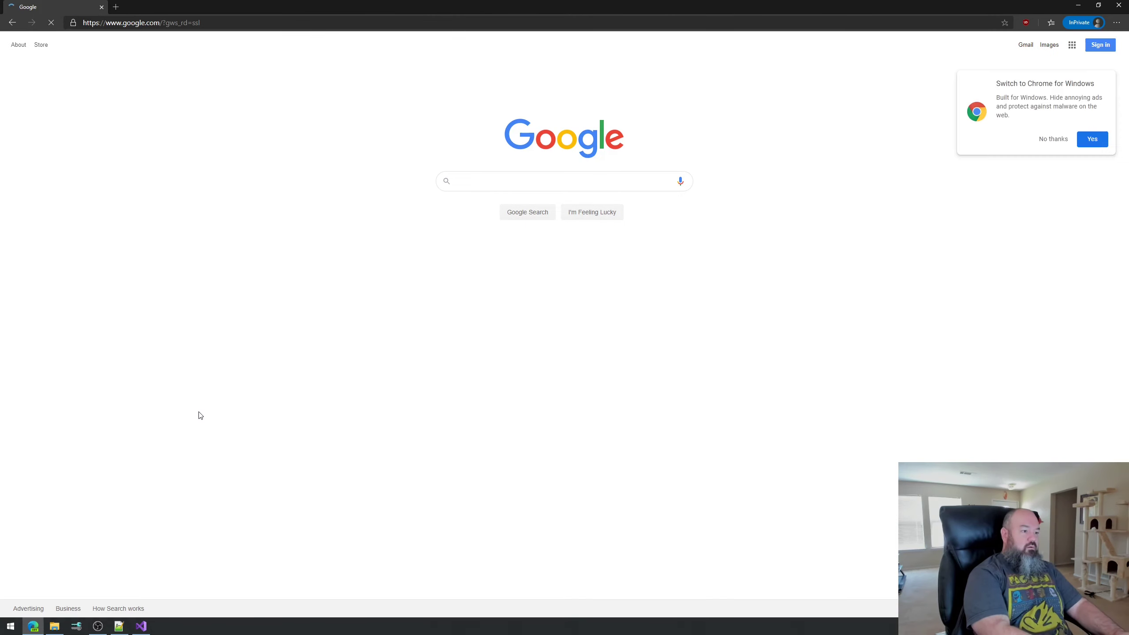
Search Google for "visual studio community" and open Microsoft's Visual Studio Community page.
type("visual studio ")
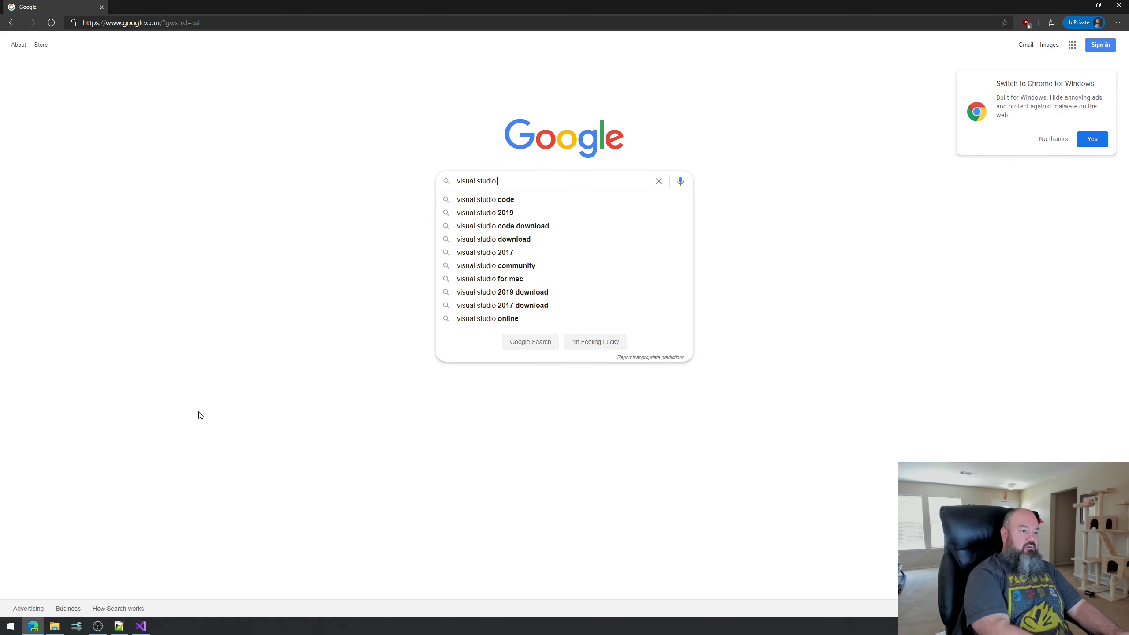
type("community")
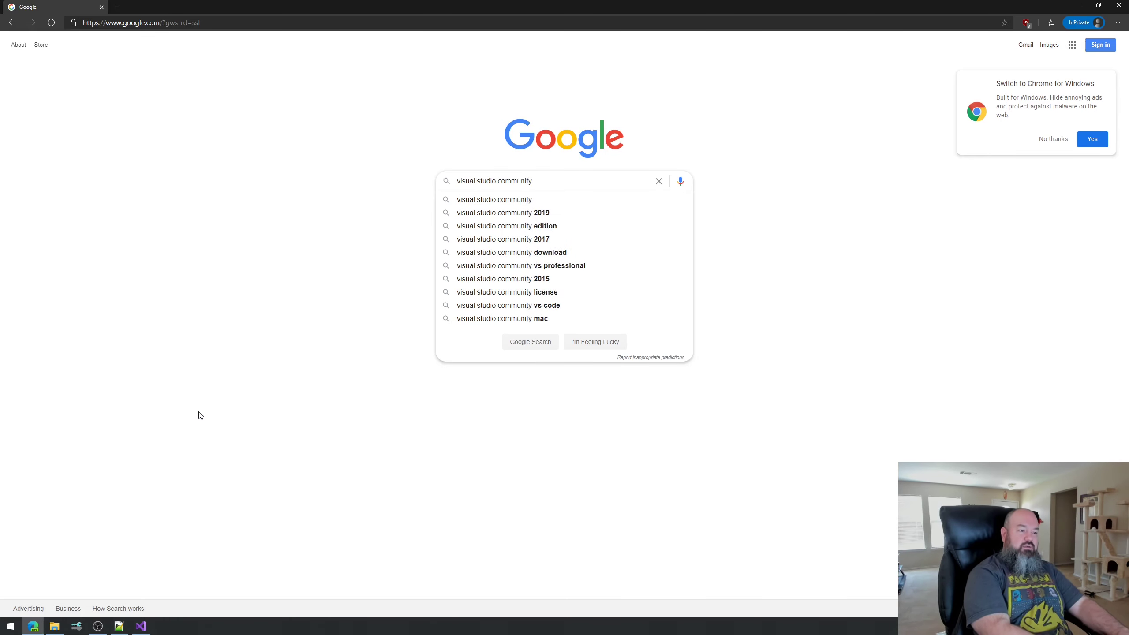
key("Return")
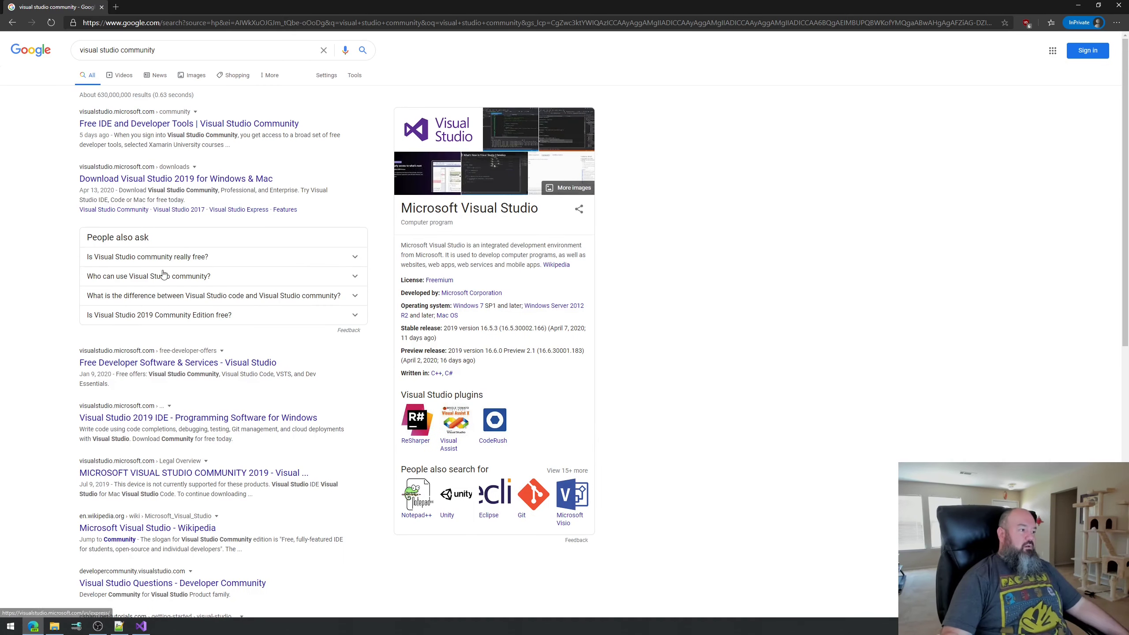
left_click(133, 124)
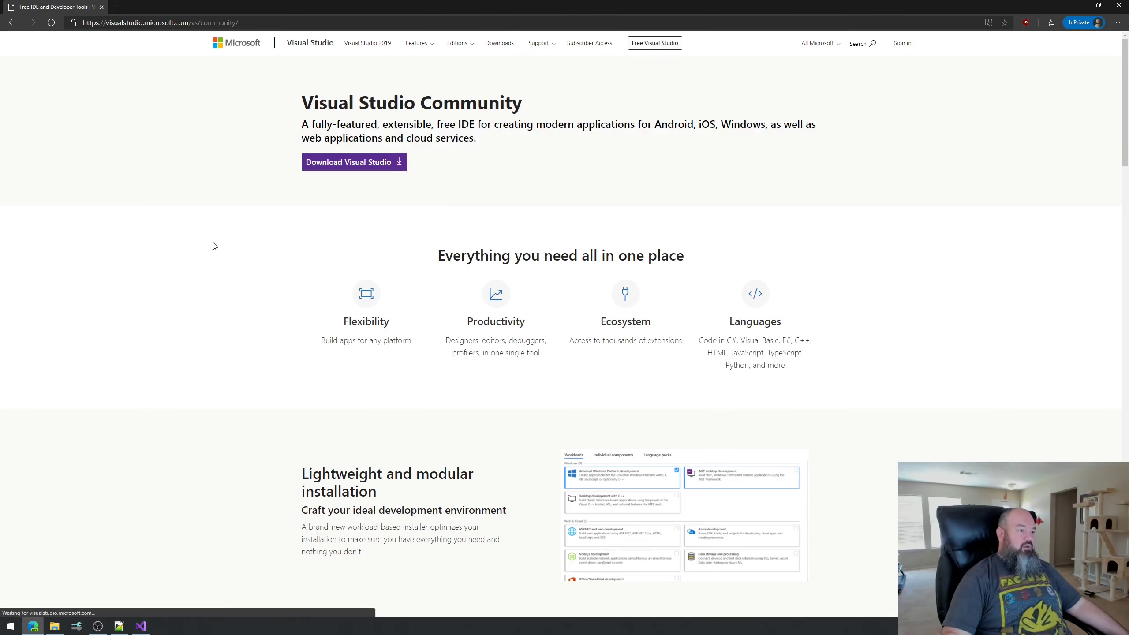
Review the Visual Studio Community page, examining its title, the "Everything you need all in one place" overview and the feature sections.
left_click_drag(547, 109, 293, 111)
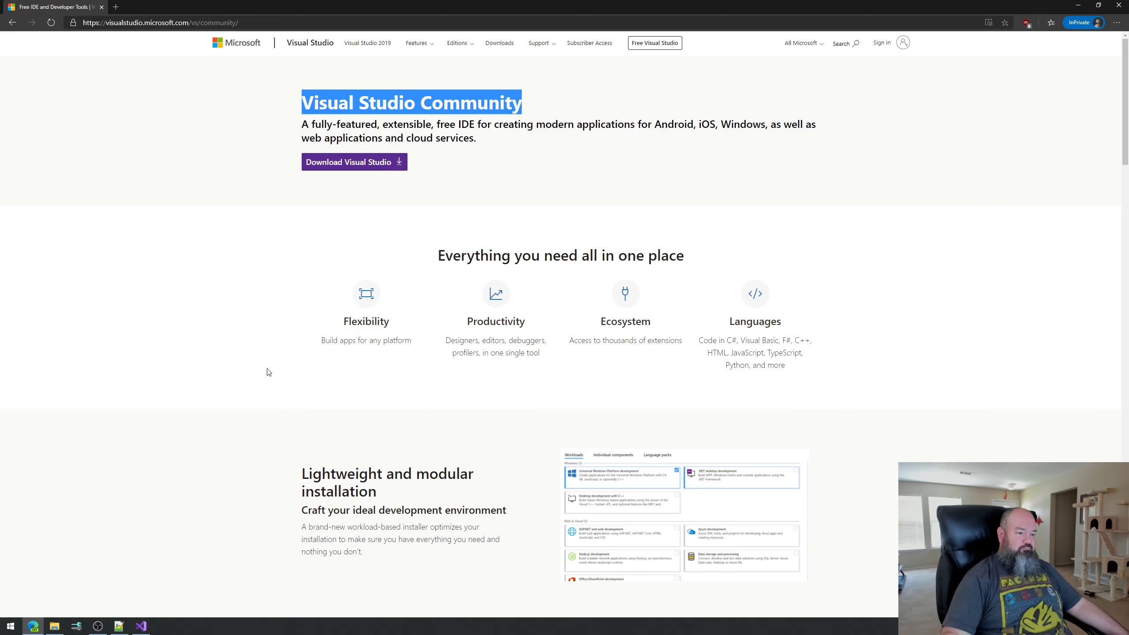
scroll(269, 372, "down", 5)
scroll(271, 375, "up", 5)
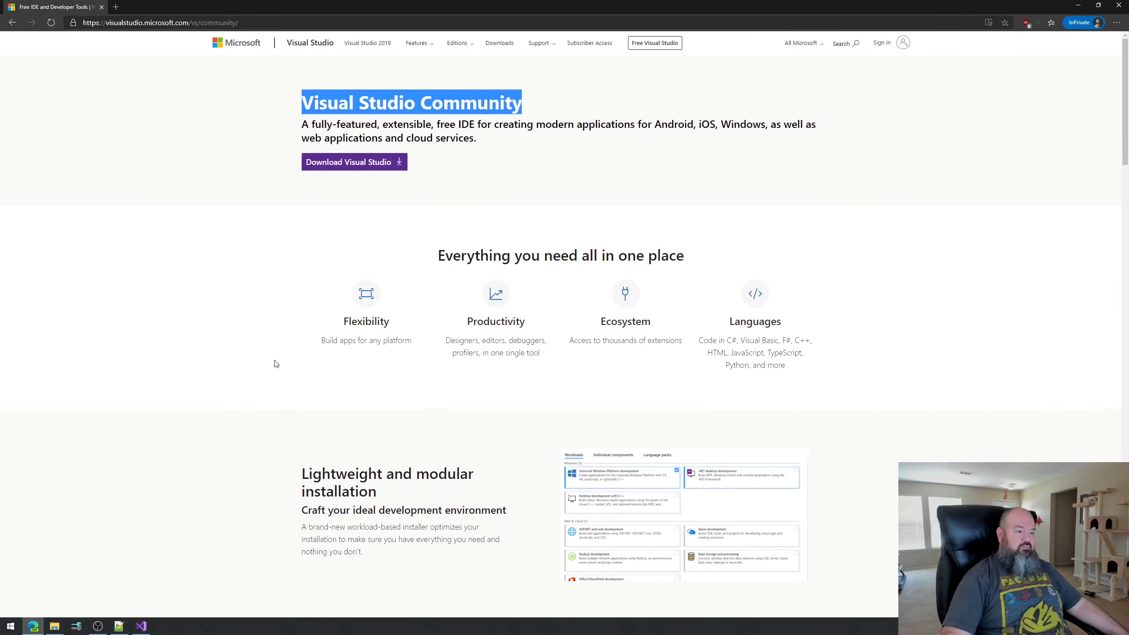
left_click_drag(424, 255, 841, 365)
scroll(842, 365, "down", 5)
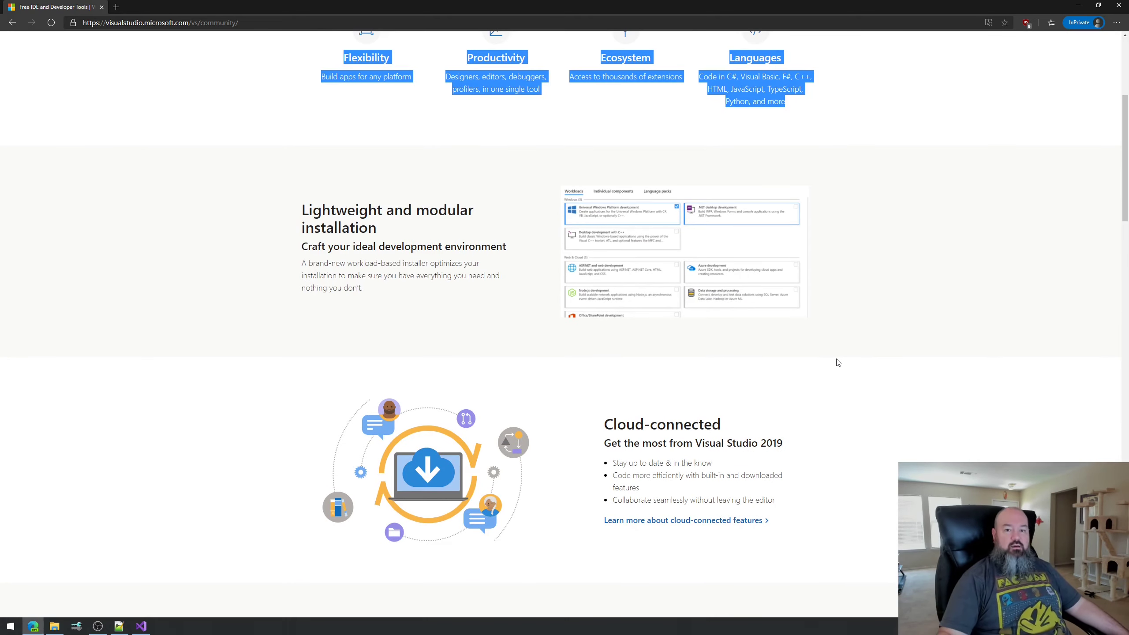
scroll(697, 329, "down", 10)
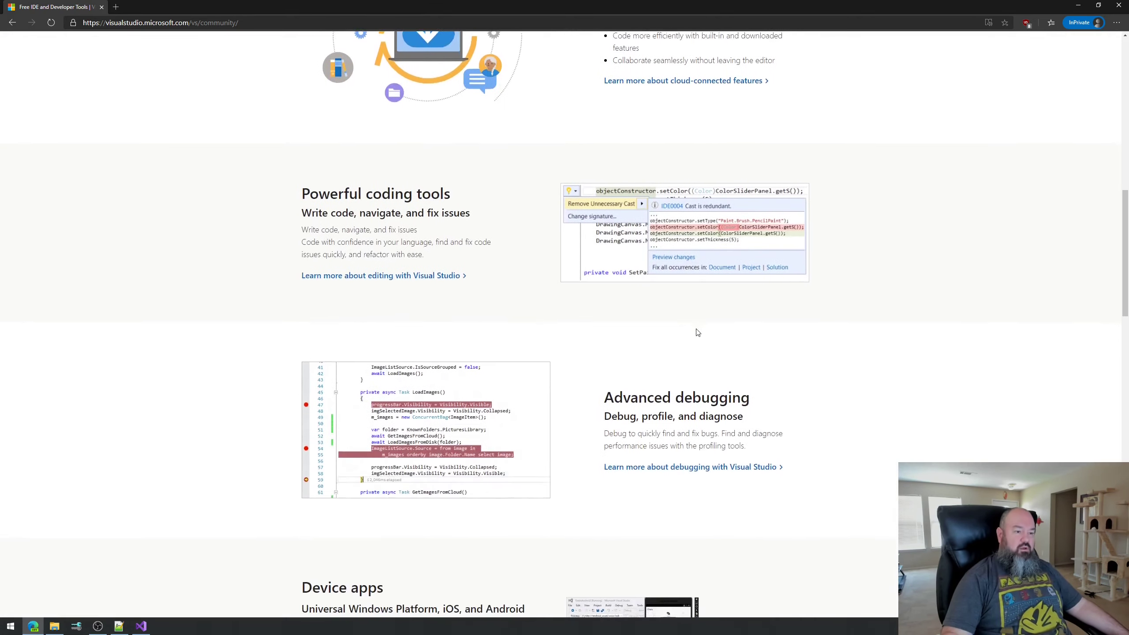
scroll(697, 326, "down", 3)
scroll(719, 348, "up", 15)
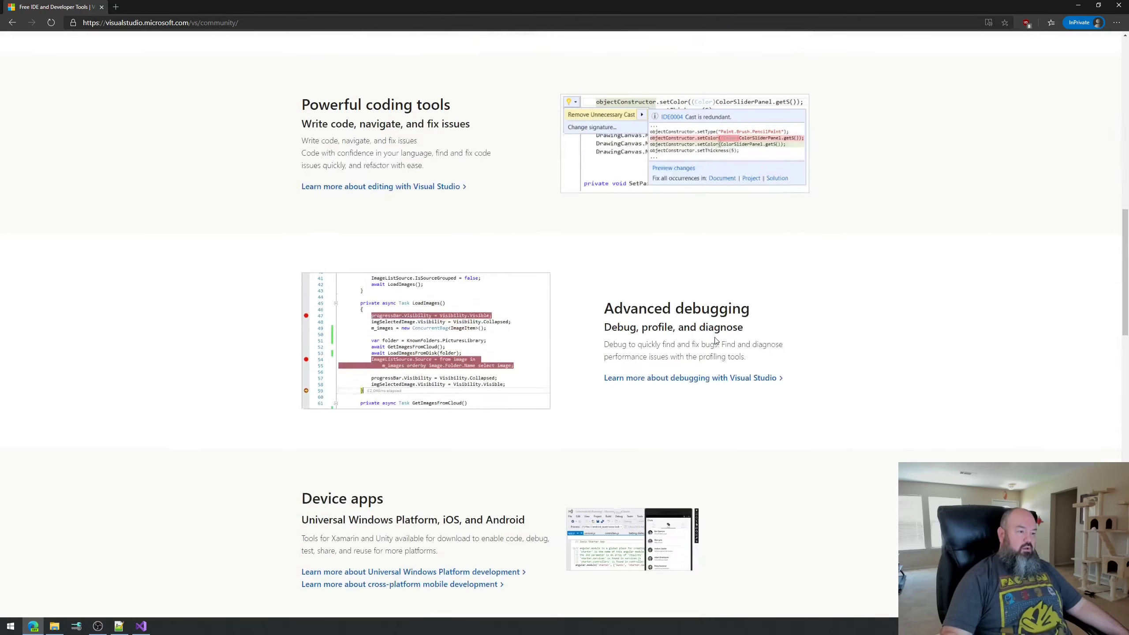
scroll(713, 320, "up", 2)
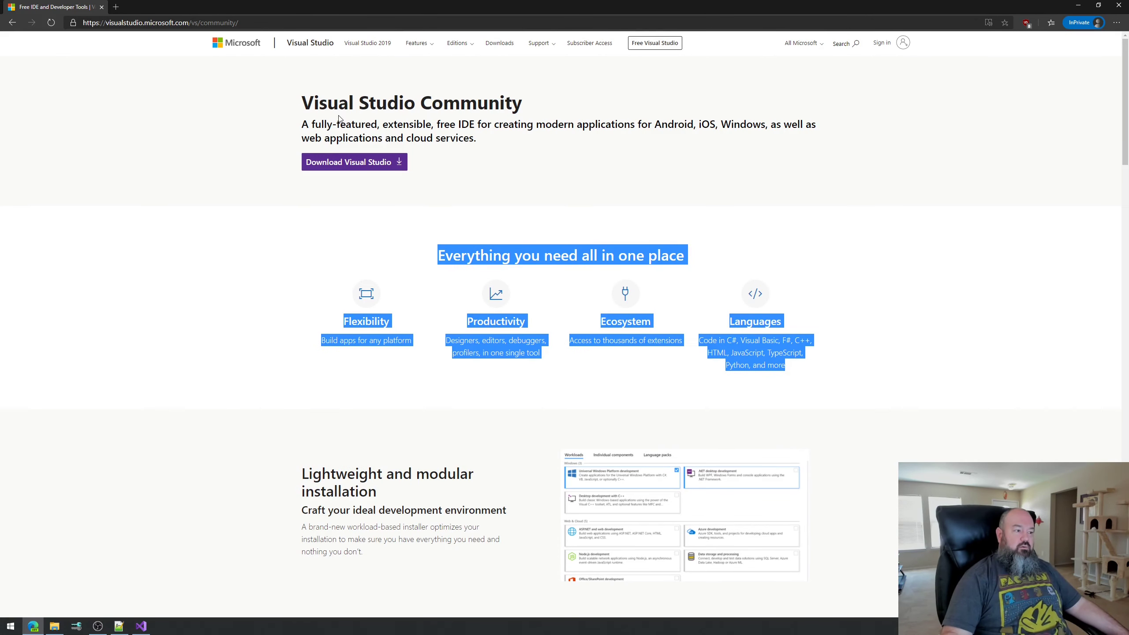
left_click_drag(258, 95, 535, 109)
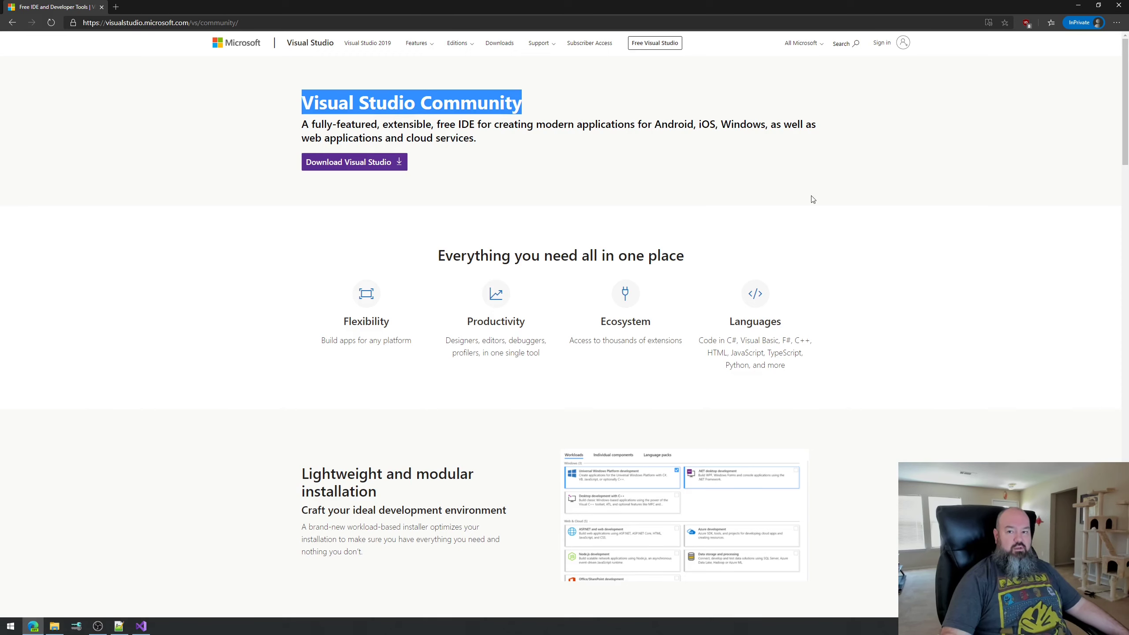
right_click(121, 134)
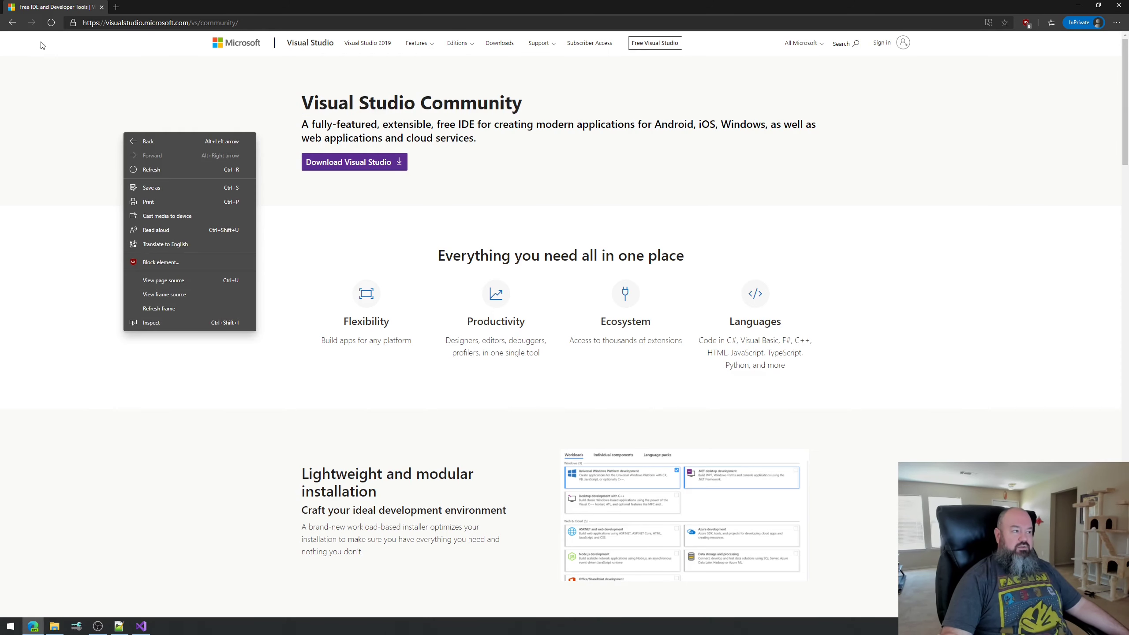
left_click(54, 103)
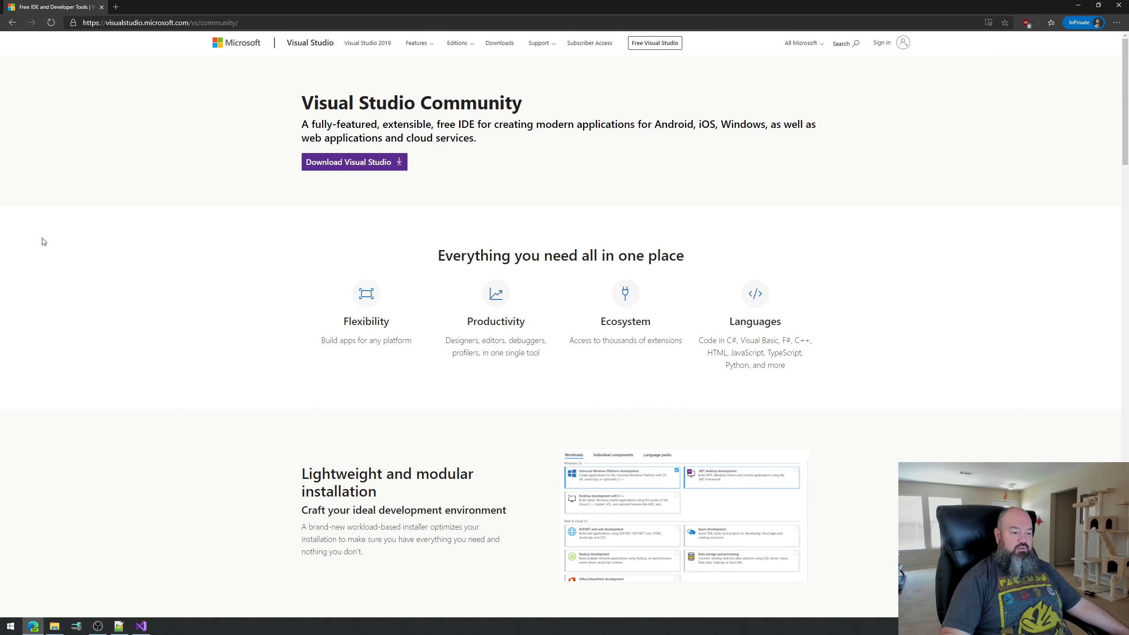
scroll(33, 247, "down", 2)
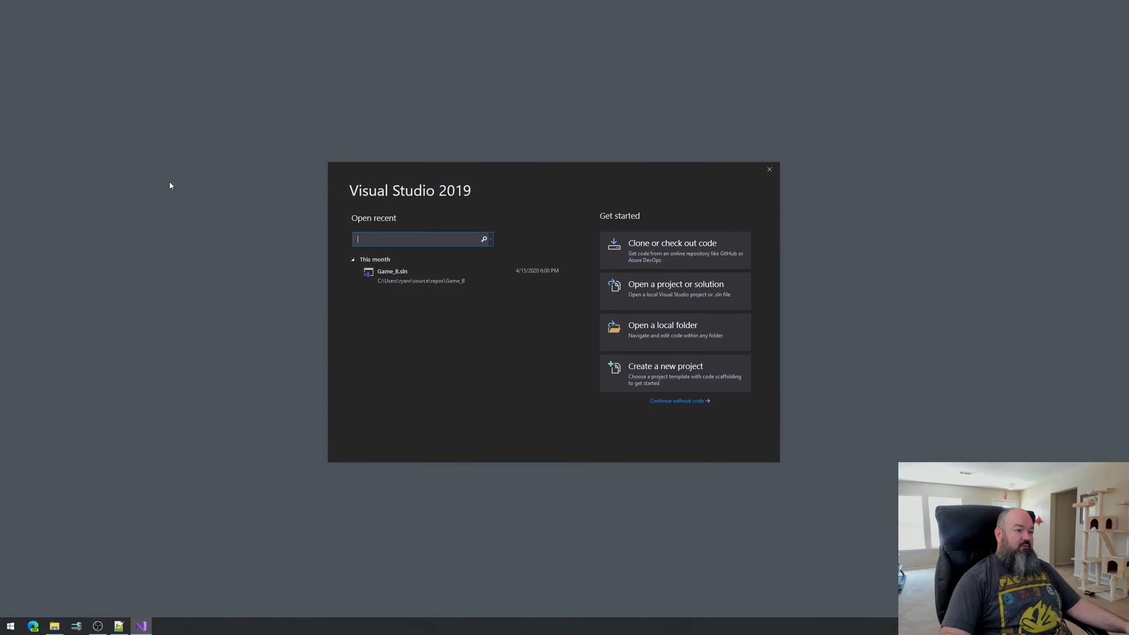
Return to the Visual Studio 2019 start window and start creating a new project.
mouse_move(539, 179)
left_mouse_down()
mouse_move(485, 141)
mouse_move(531, 169)
mouse_move(547, 197)
mouse_move(531, 174)
left_mouse_up()
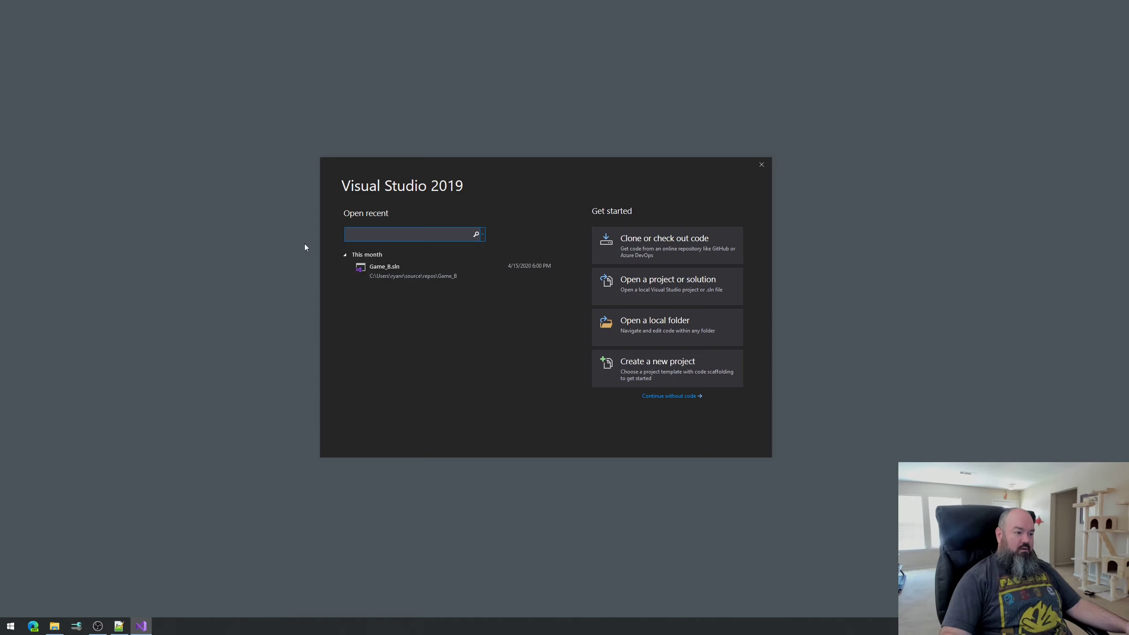
left_click(661, 369)
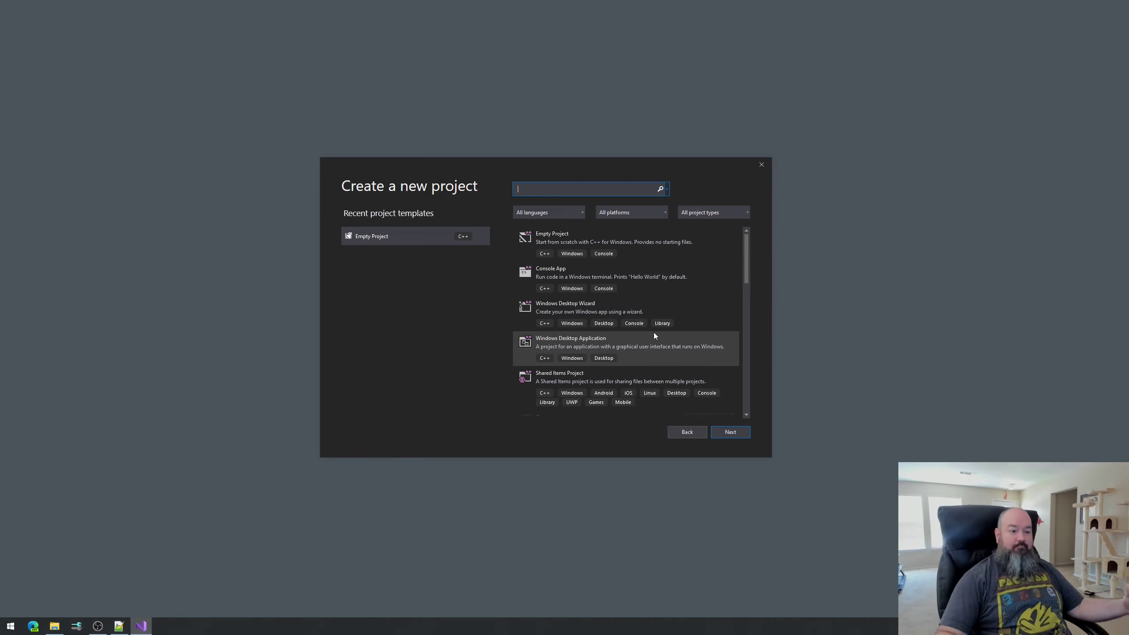
Open a standard Command Prompt and move its window up, partly clear of the project template window.
right_click(11, 626)
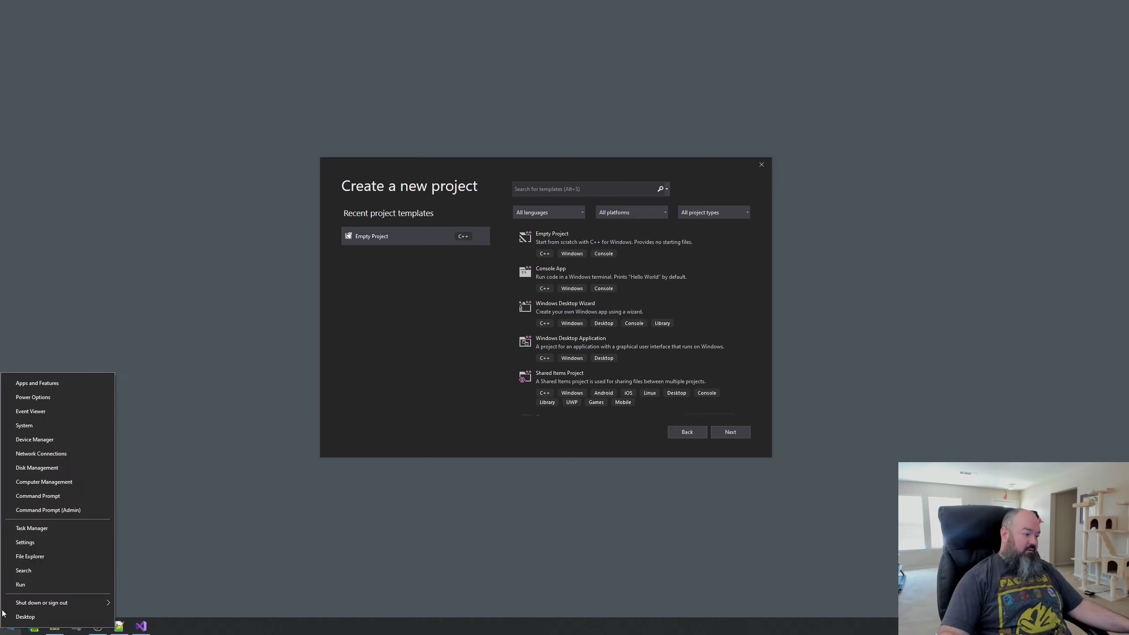
left_click(45, 499)
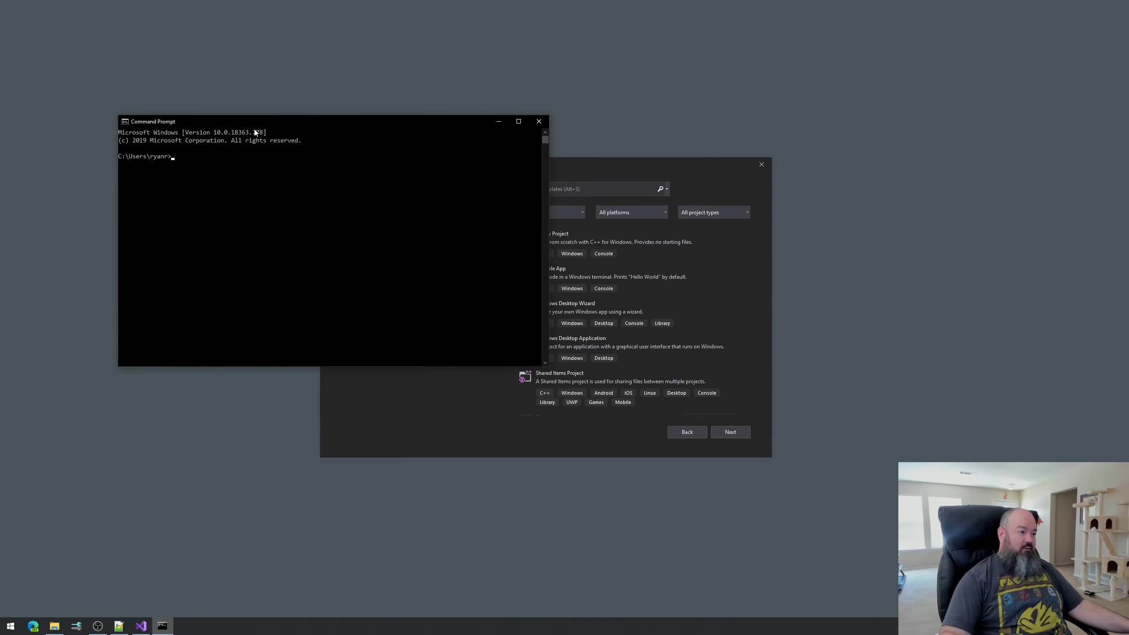
left_click_drag(258, 122, 290, 48)
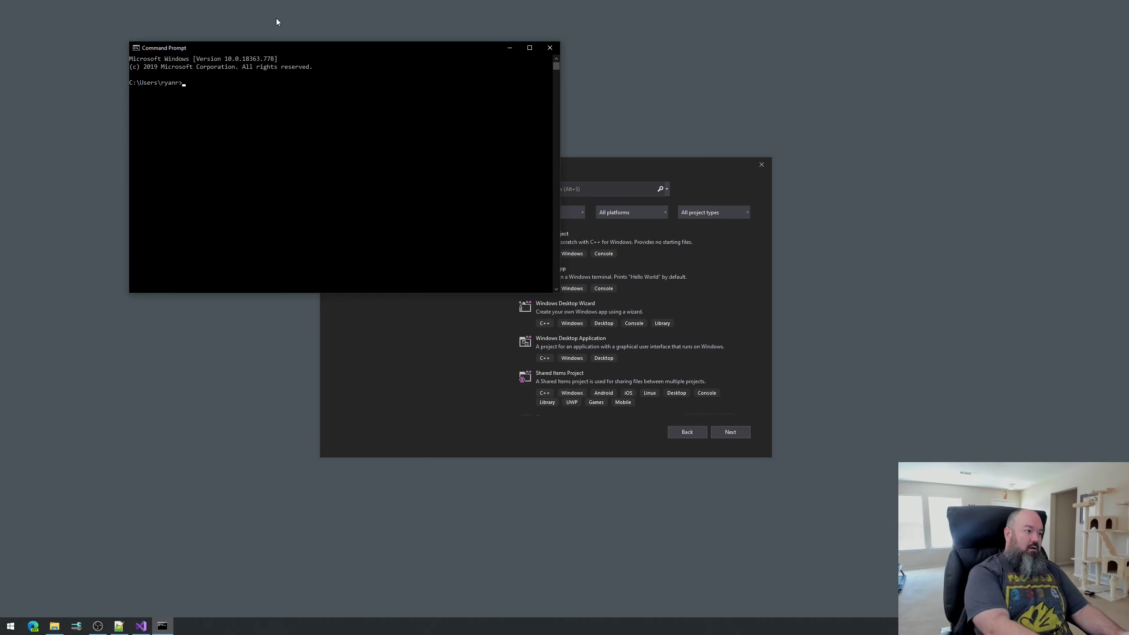
Bring the project template window forward, open the Windows Calculator and place it beside that window.
left_click(583, 161)
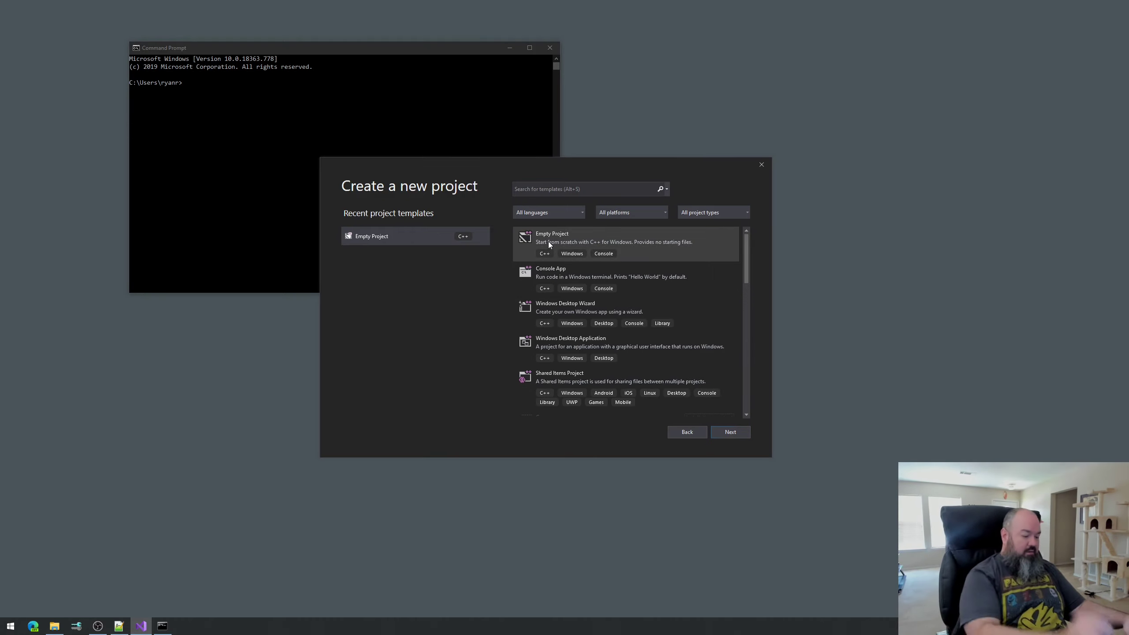
key("super")
type("cacl")
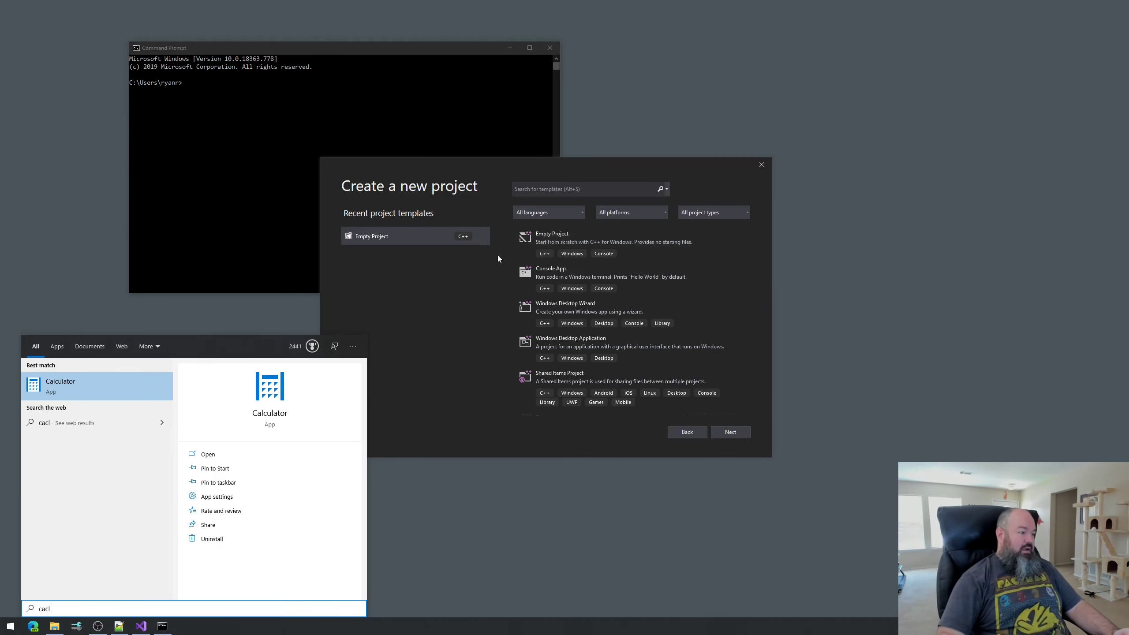
left_click(109, 386)
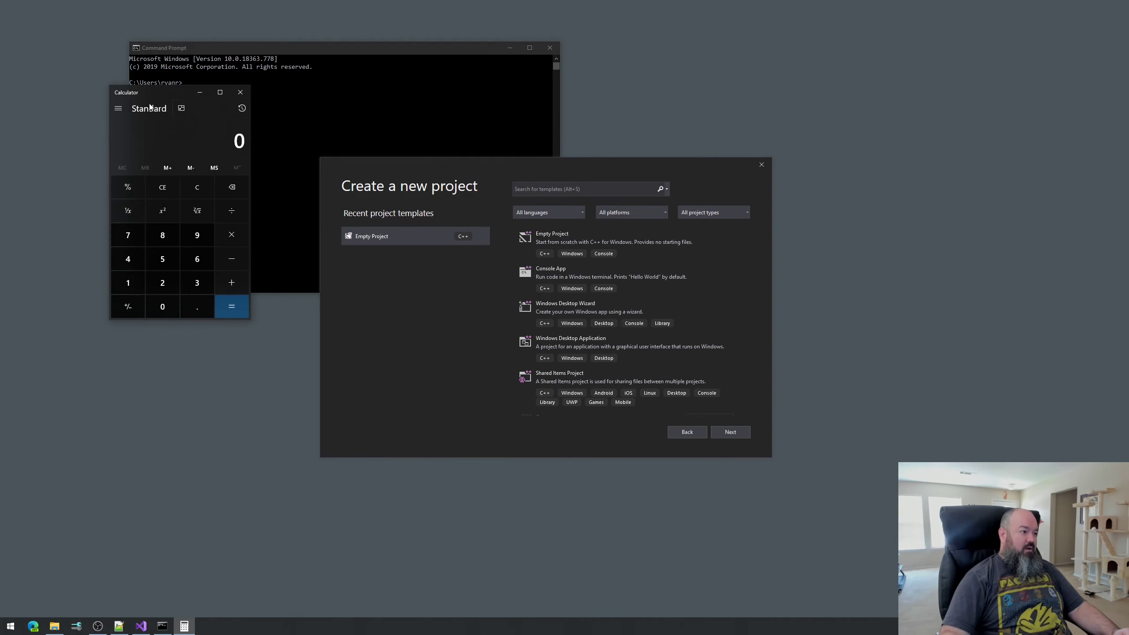
left_click_drag(151, 94, 862, 92)
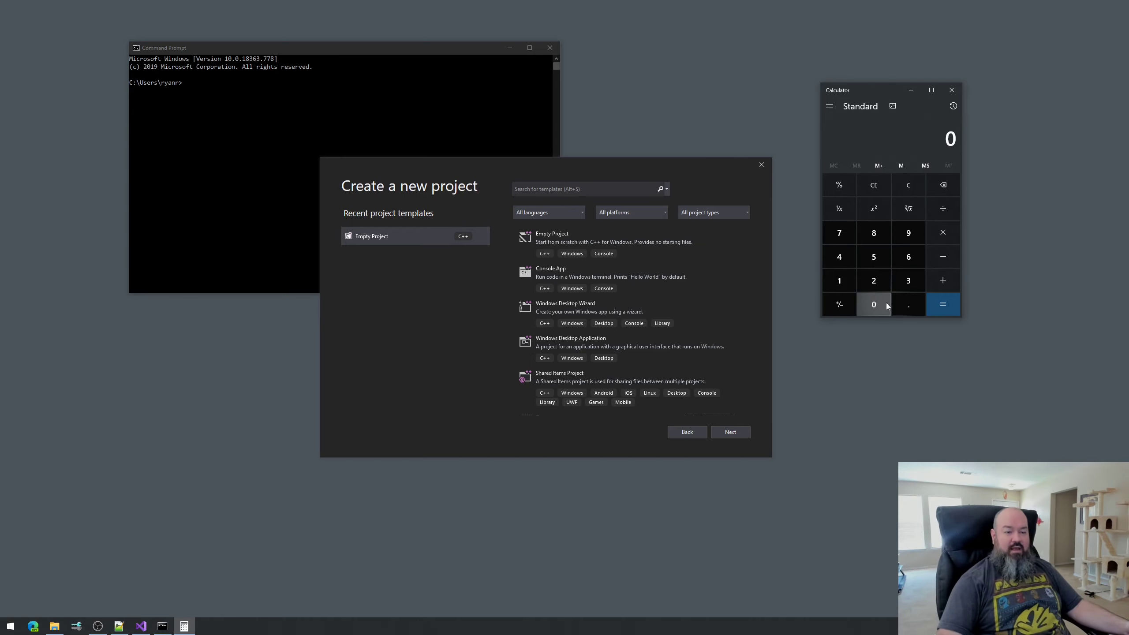
left_click_drag(893, 94, 848, 139)
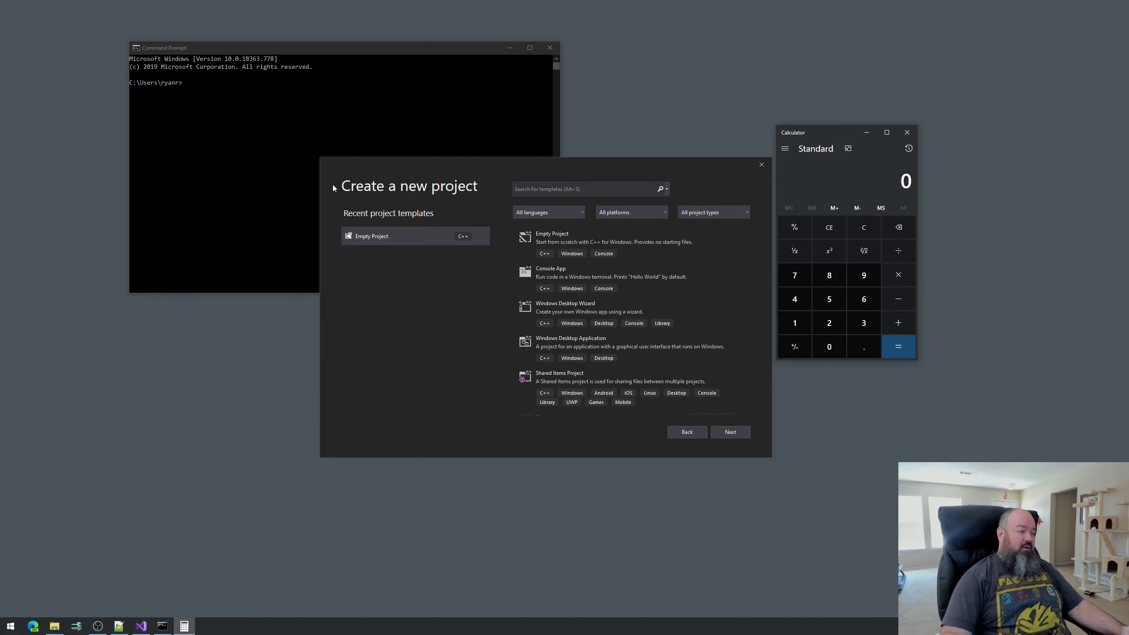
Arrange the Command Prompt and Calculator side by side for comparison and close both windows.
left_click_drag(459, 50, 391, 49)
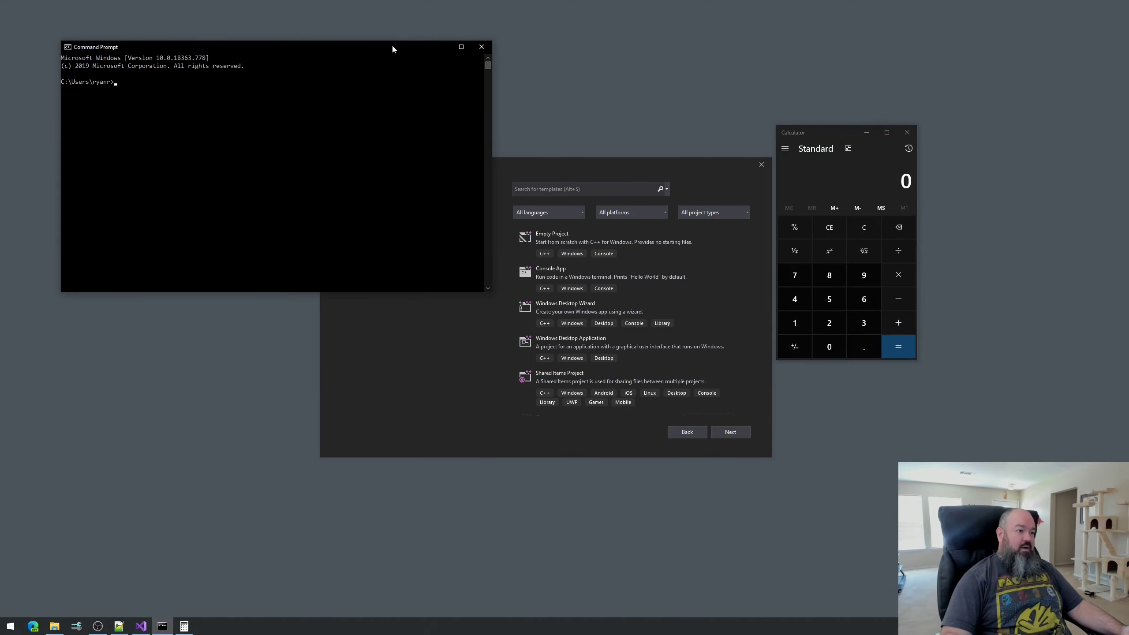
left_click_drag(819, 129, 540, 46)
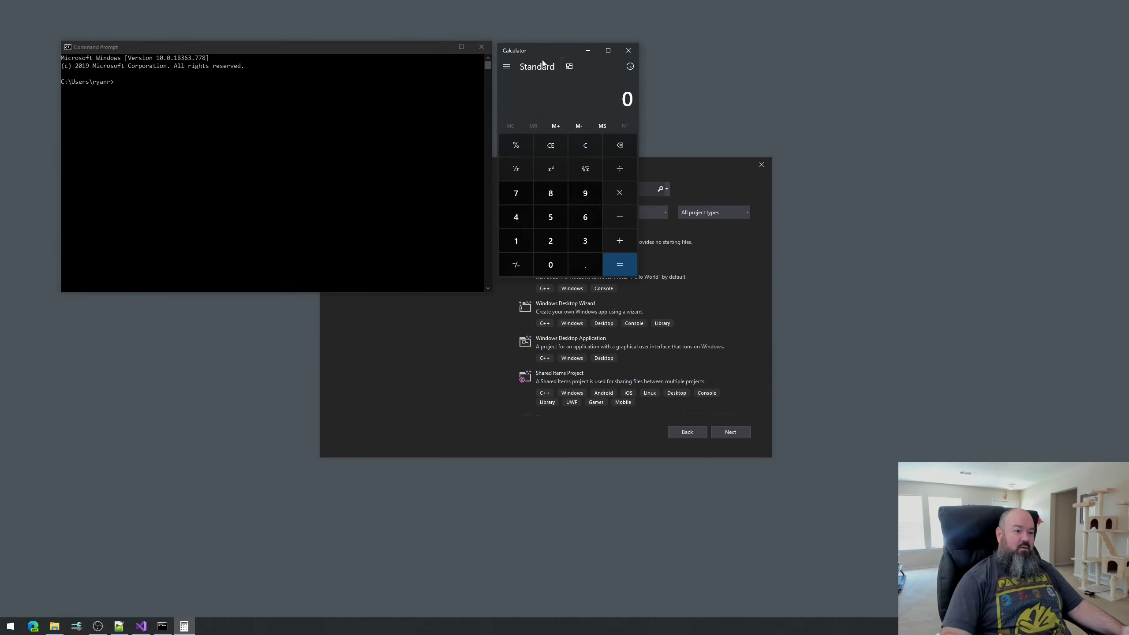
left_click(628, 51)
left_click(482, 47)
Look through the available project templates and select the C++ Empty Project template.
scroll(658, 280, "down", 8)
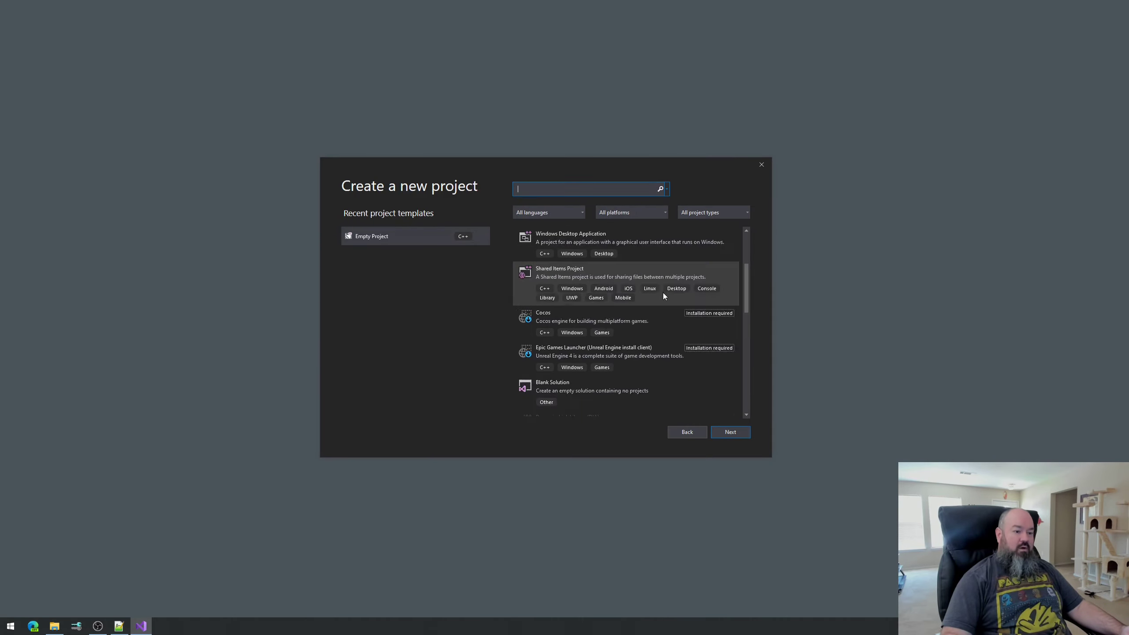
scroll(696, 363, "up", 8)
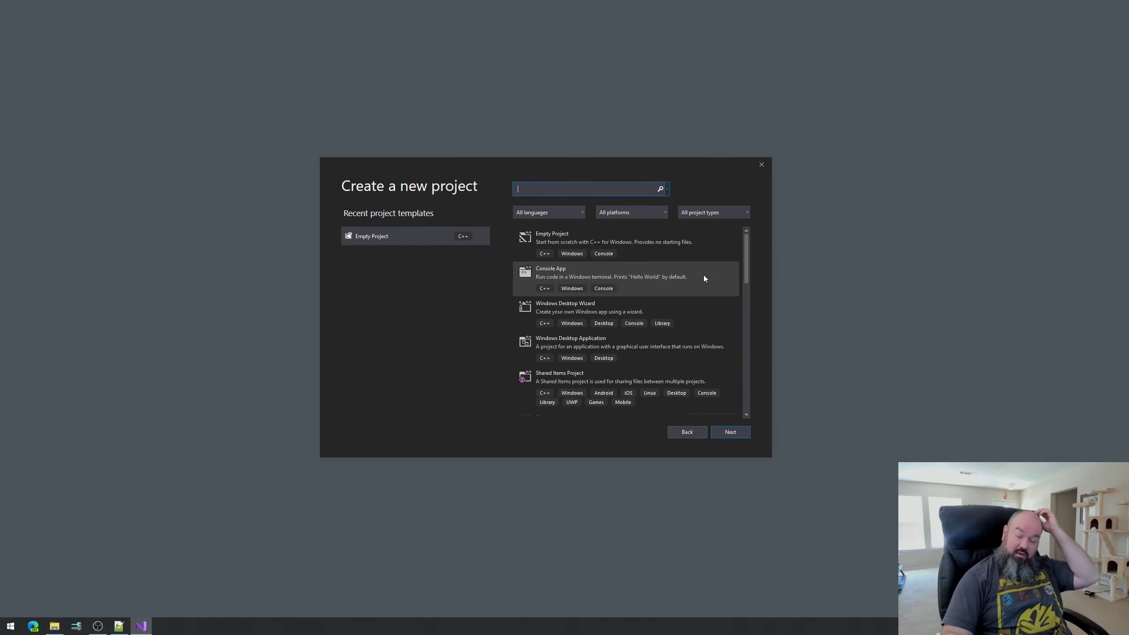
left_click(682, 241)
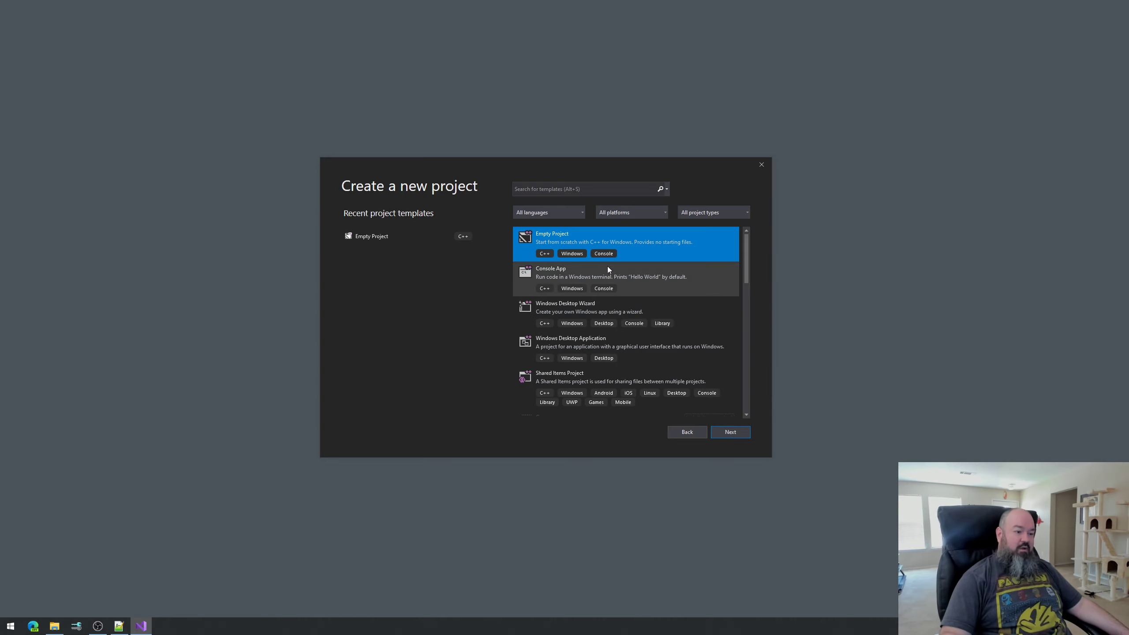
scroll(678, 312, "down", 6)
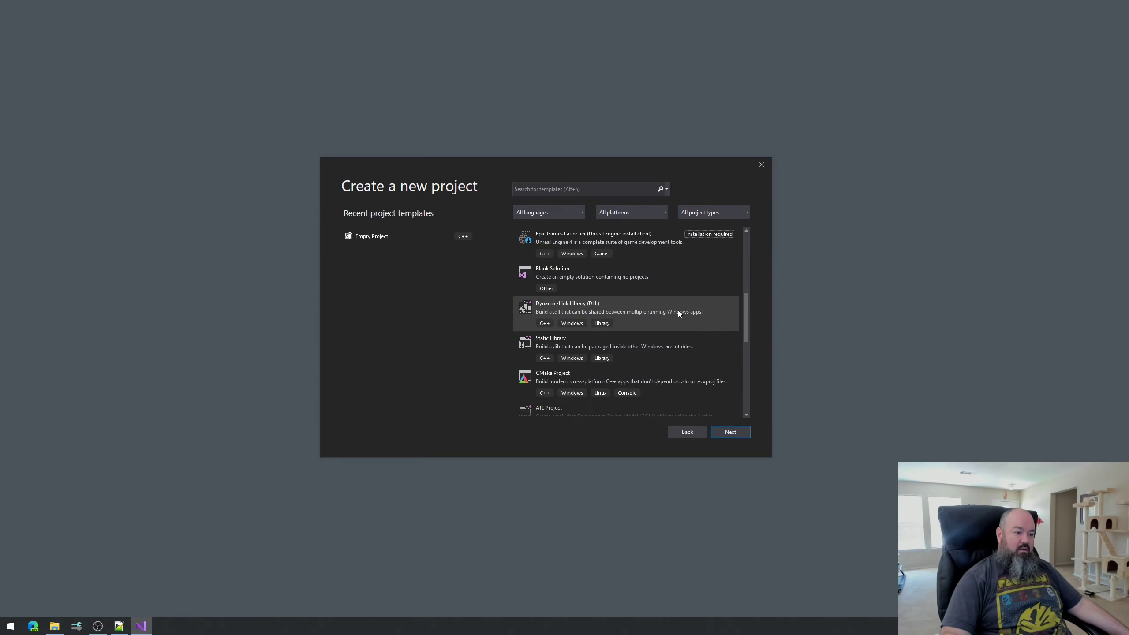
scroll(646, 310, "up", 6)
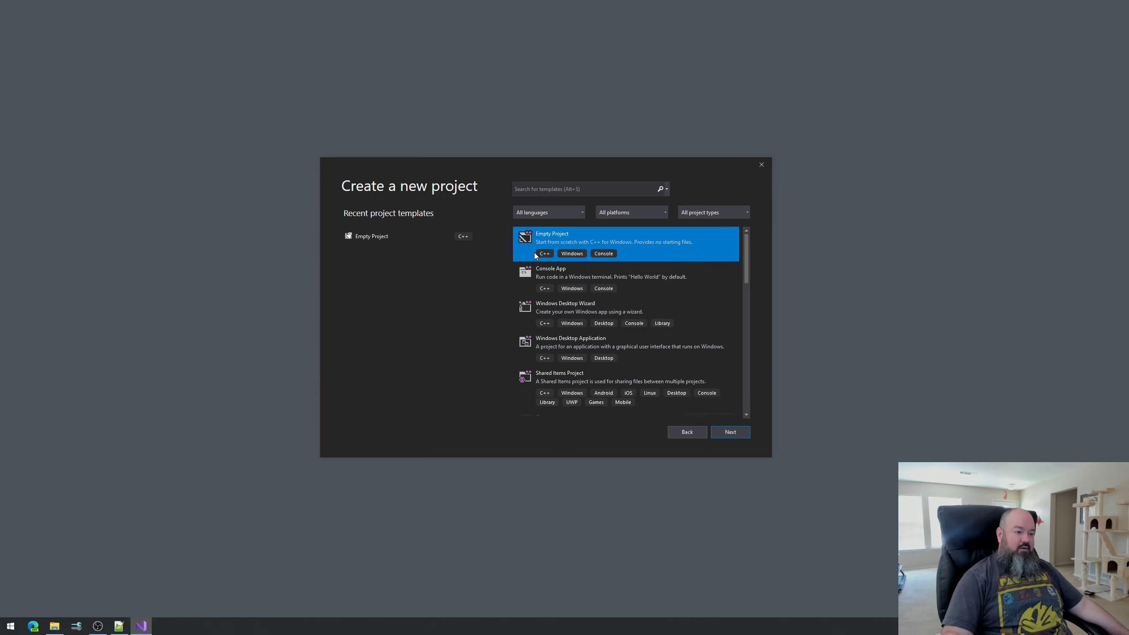
scroll(656, 296, "down", 3)
scroll(666, 280, "down", 3)
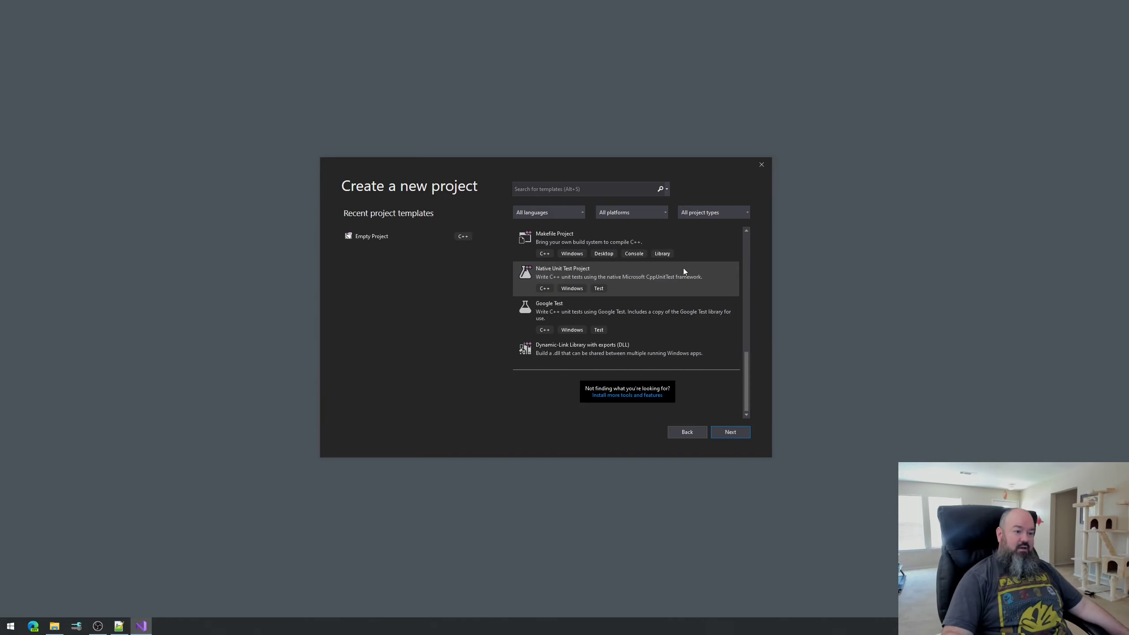
scroll(720, 316, "up", 6)
left_click(230, 133)
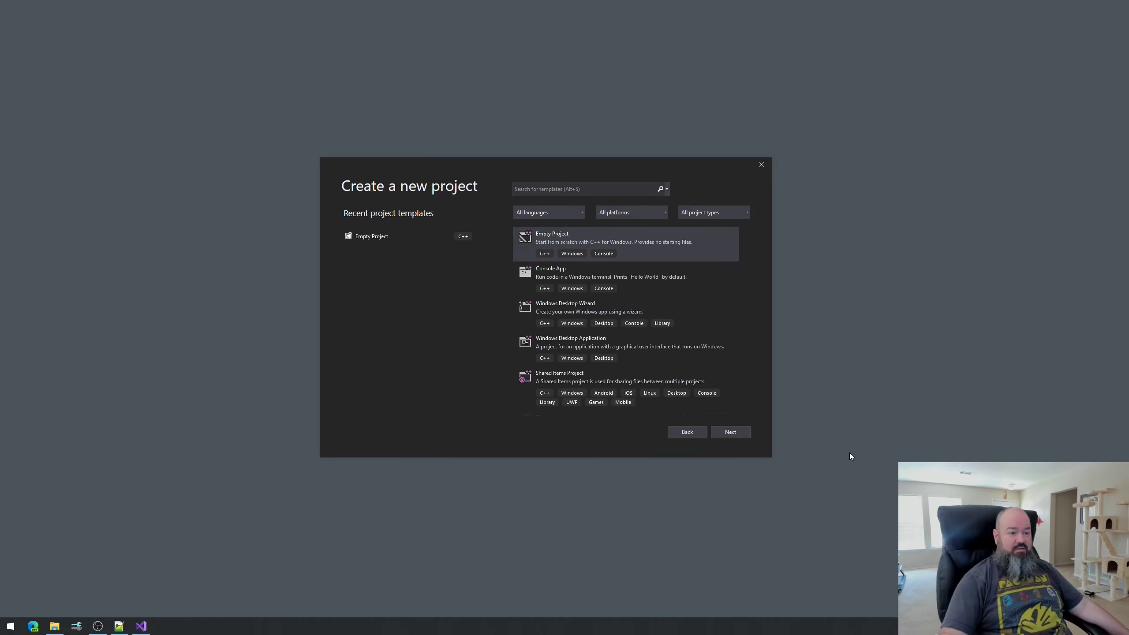
left_click(662, 256)
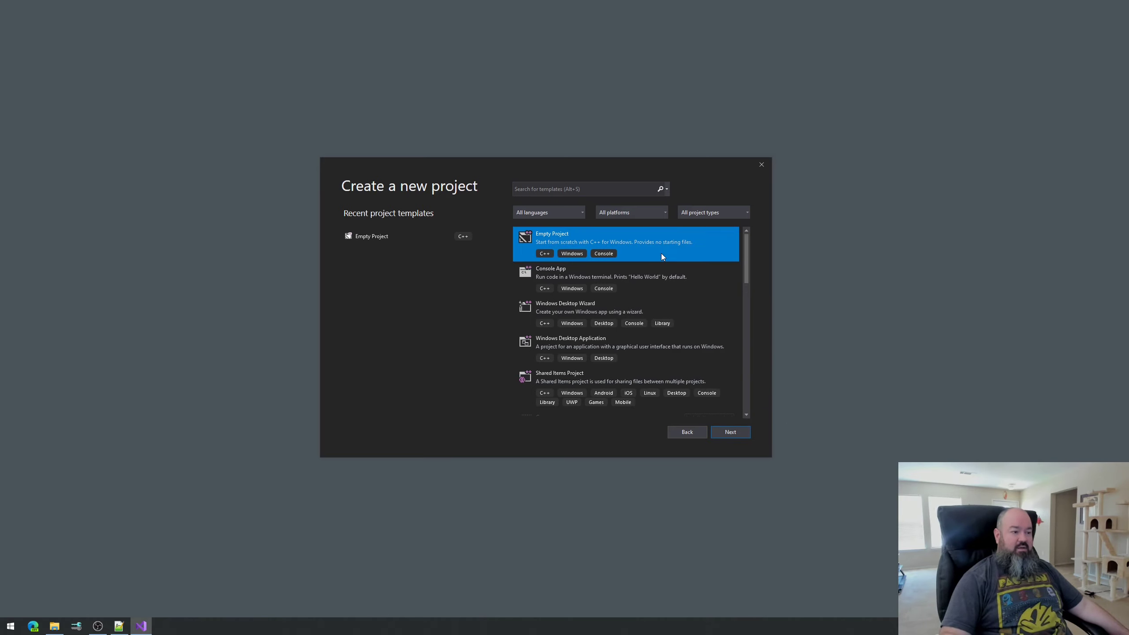